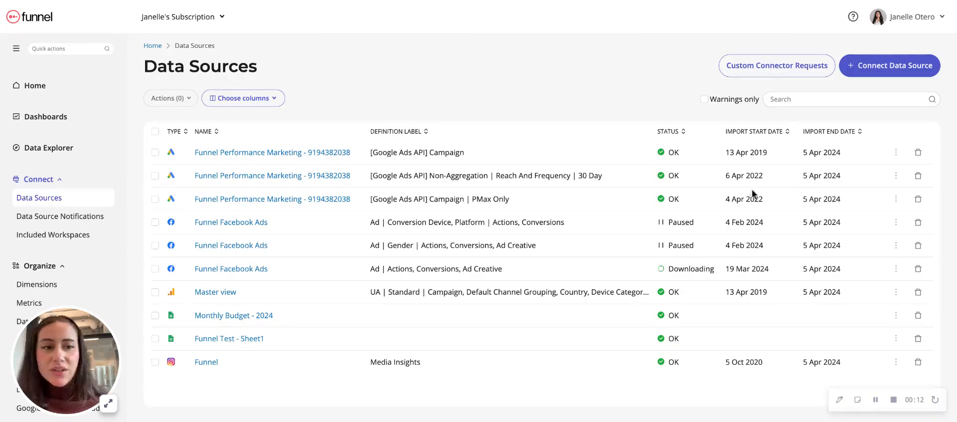
Start connecting a Google Ads data source using the Funnel Customer Success credentials and the Funnel Performance Marketing account
left_click(882, 73)
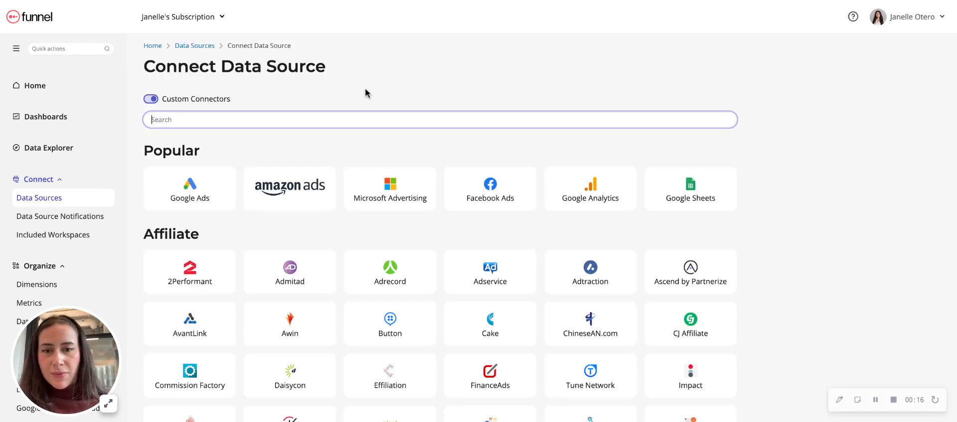
left_click(194, 201)
left_click(194, 201)
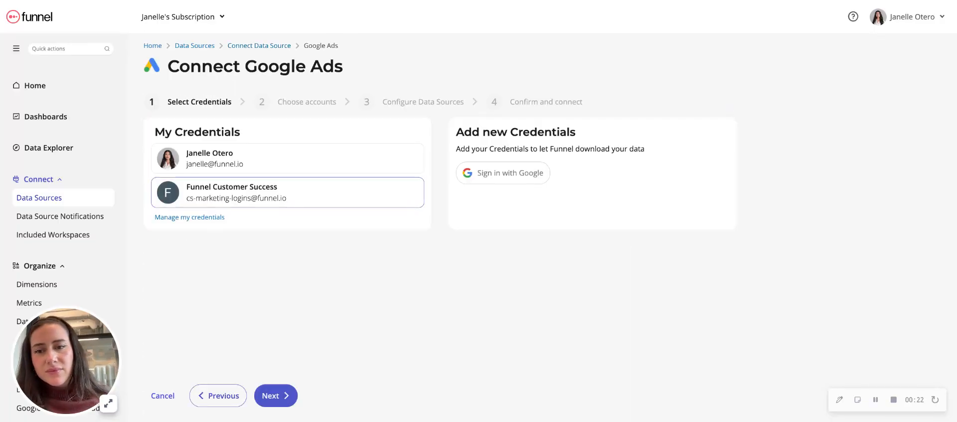
left_click(234, 200)
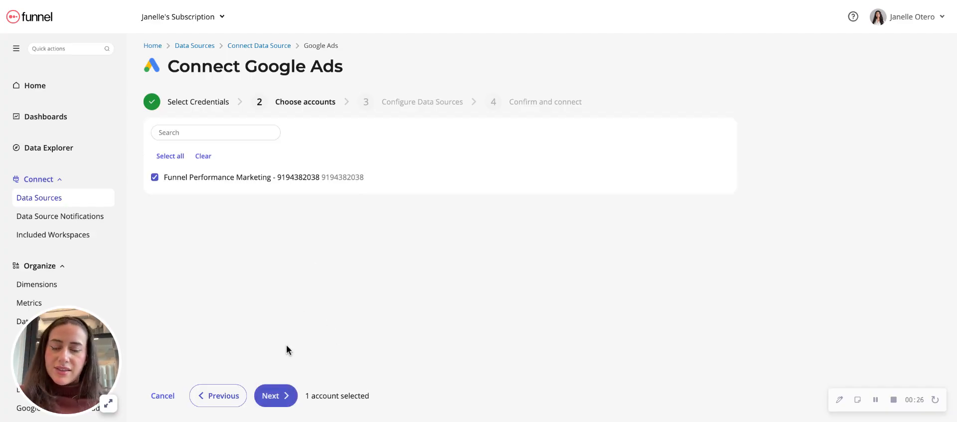
left_click(284, 402)
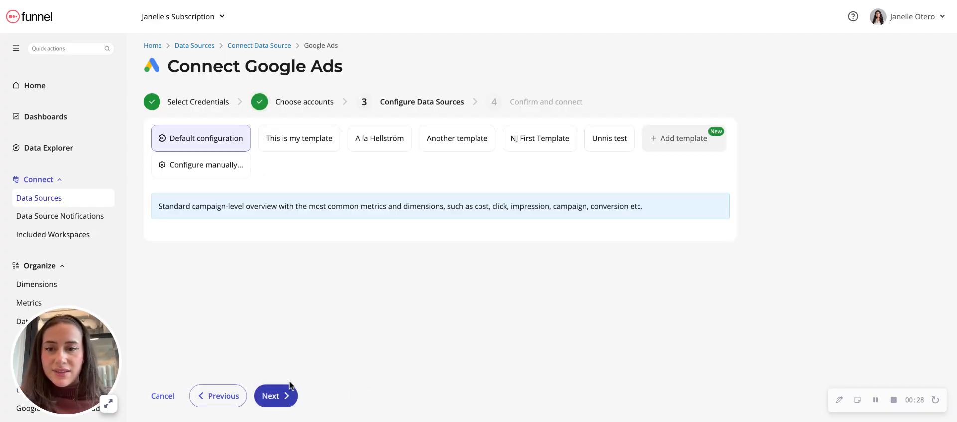
Choose manual configuration for the data source and set the report type to Reach And Frequency
left_click(228, 175)
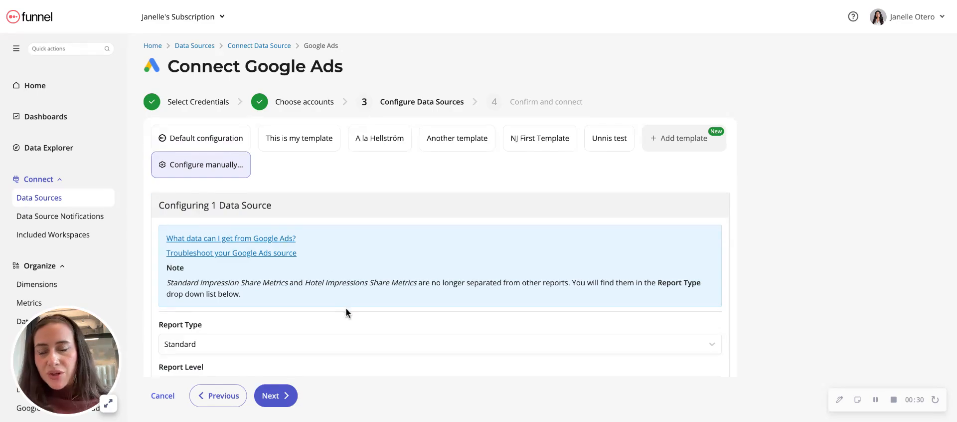
scroll(346, 308, "down", 4)
left_click(290, 186)
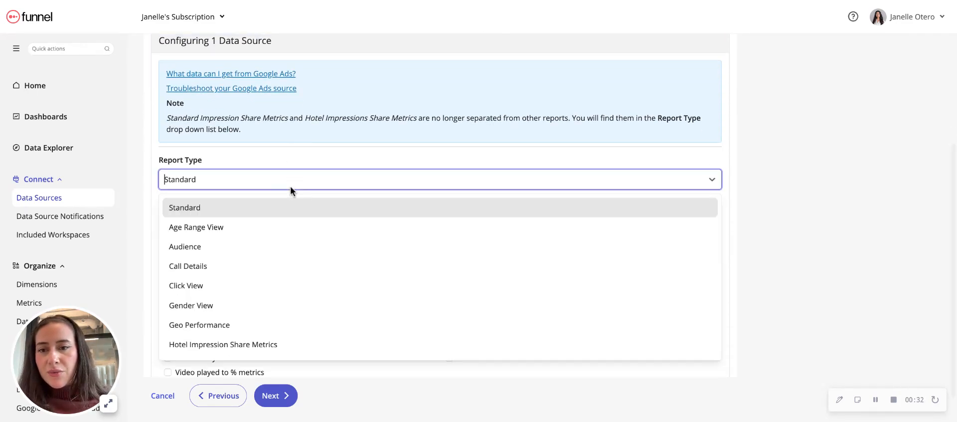
scroll(265, 297, "down", 4)
scroll(265, 297, "down", 2)
left_click(254, 260)
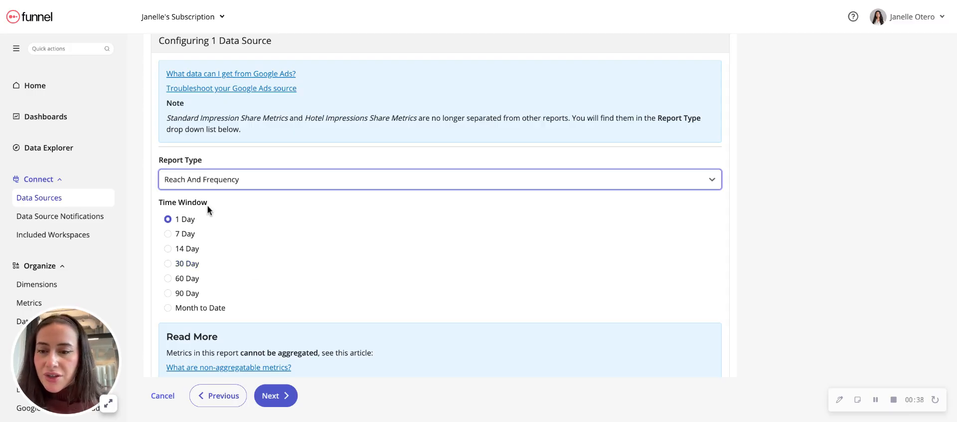
Set the time window to 30 Day, then cancel the Google Ads connection at the confirmation stage
scroll(219, 230, "down", 1)
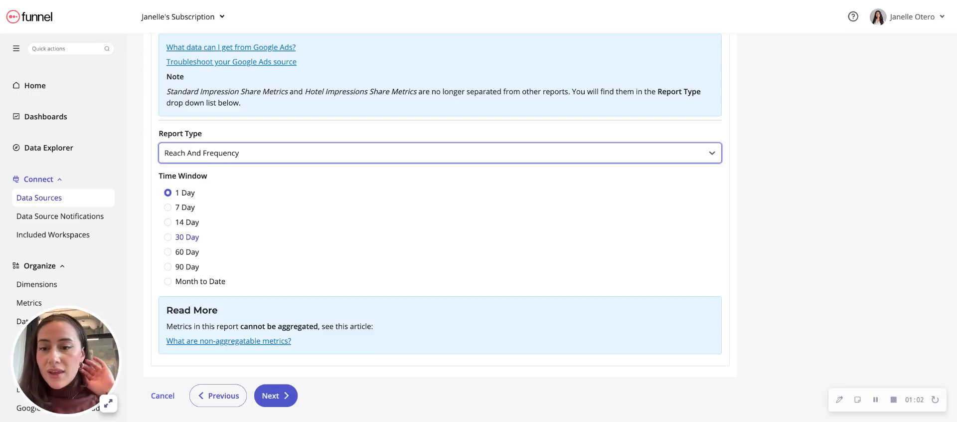
left_click(184, 239)
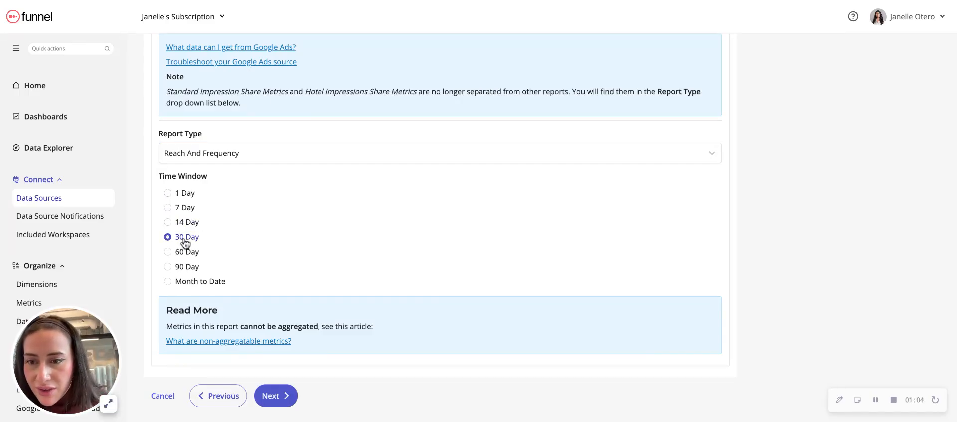
left_click(278, 402)
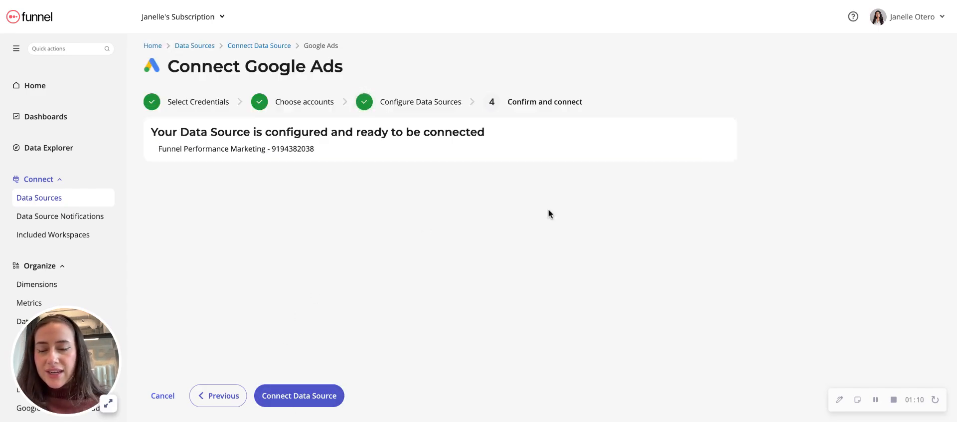
left_click(164, 399)
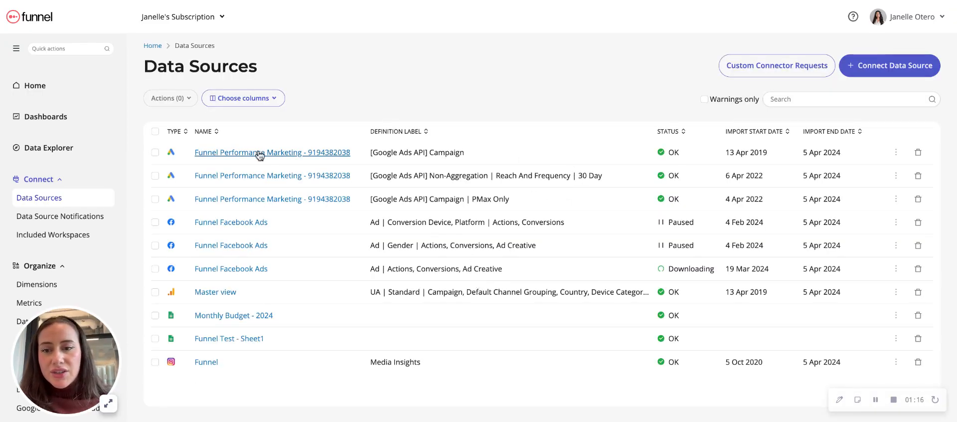
Examine the definition label of the existing Reach And Frequency data source, including its time window
left_click_drag(604, 175, 496, 174)
left_click(582, 177)
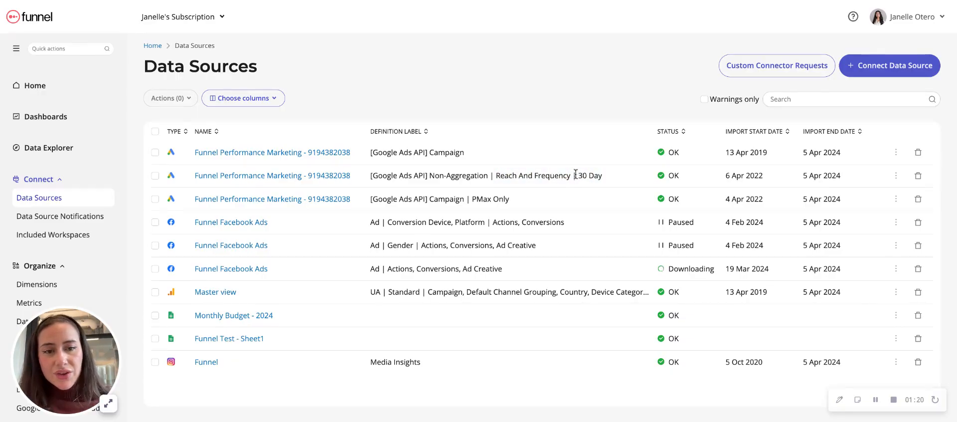
left_click_drag(576, 175, 602, 175)
left_click(600, 175)
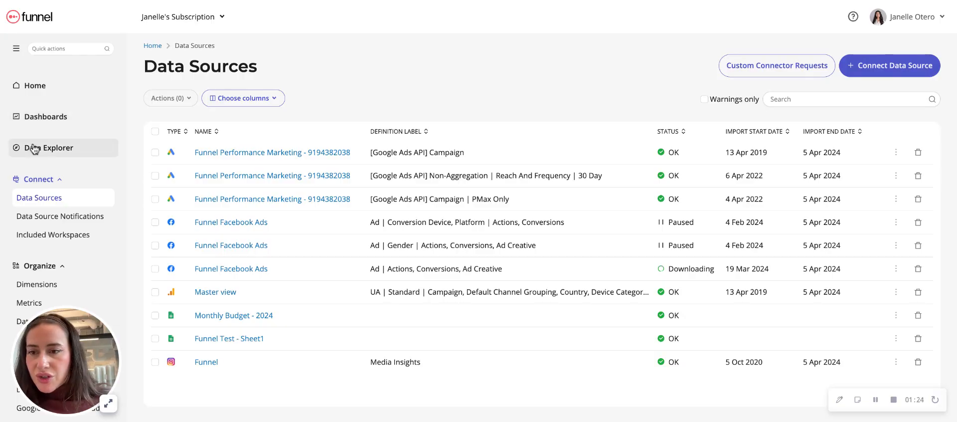
Open the Data Explorer and review the dimensions and metrics selected for the report
left_click(56, 154)
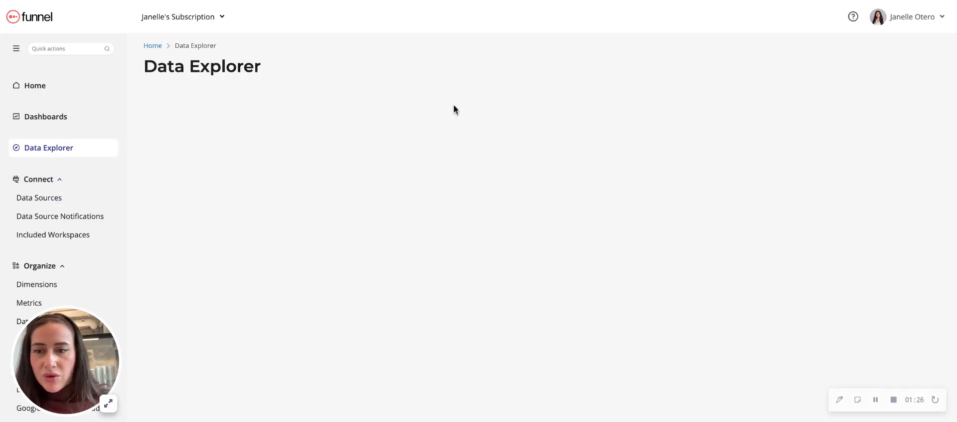
left_click(222, 123)
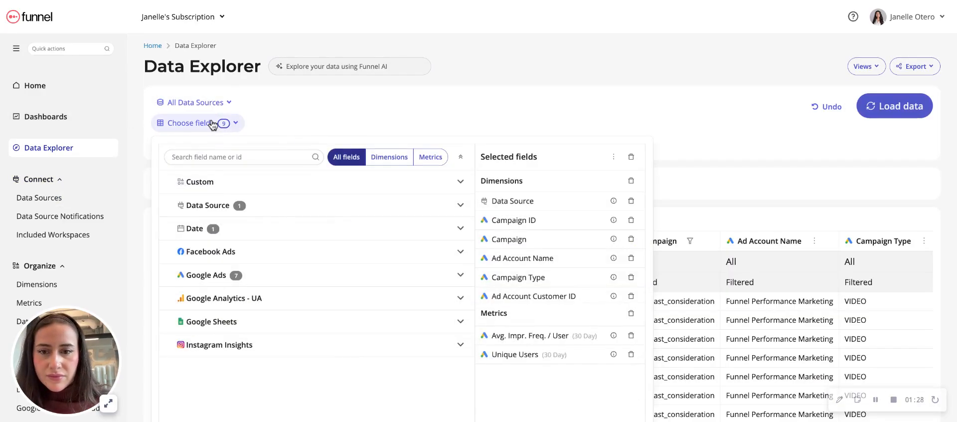
scroll(582, 210, "down", 1)
left_click(711, 125)
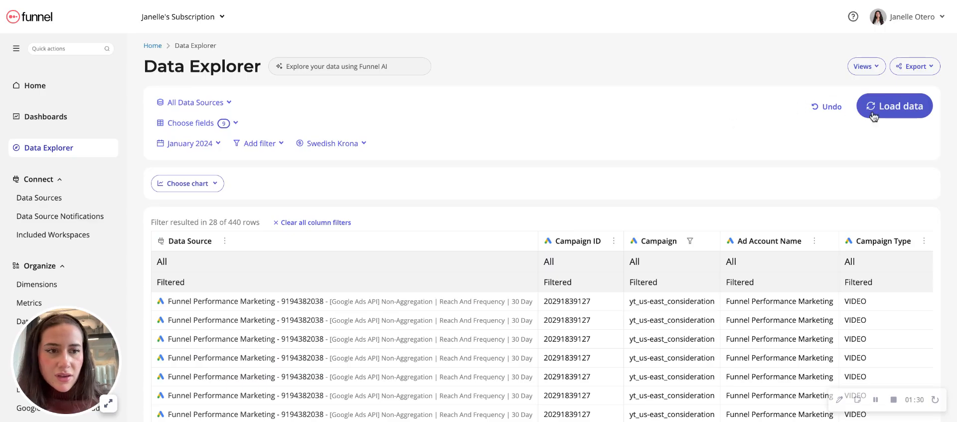
Inspect the Google Ads rows in the results table and check the filter values of the Campaign column
scroll(660, 295, "down", 3)
scroll(660, 294, "down", 3)
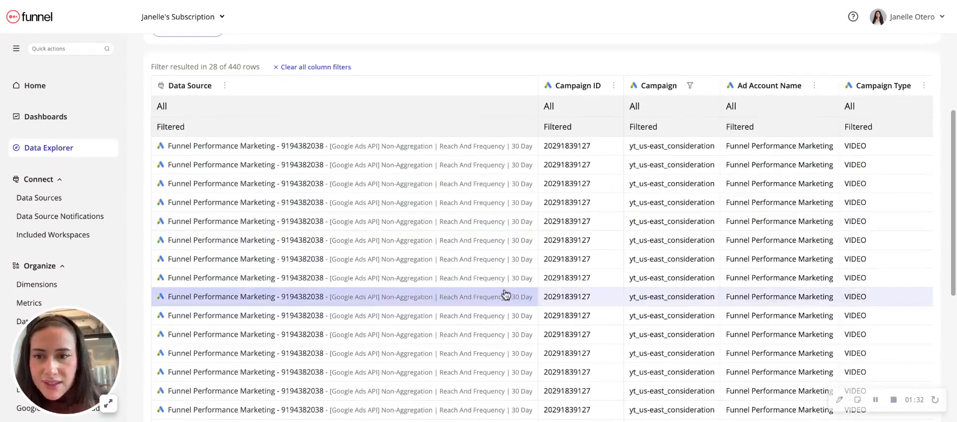
scroll(585, 293, "right", 3)
scroll(585, 293, "right", 5)
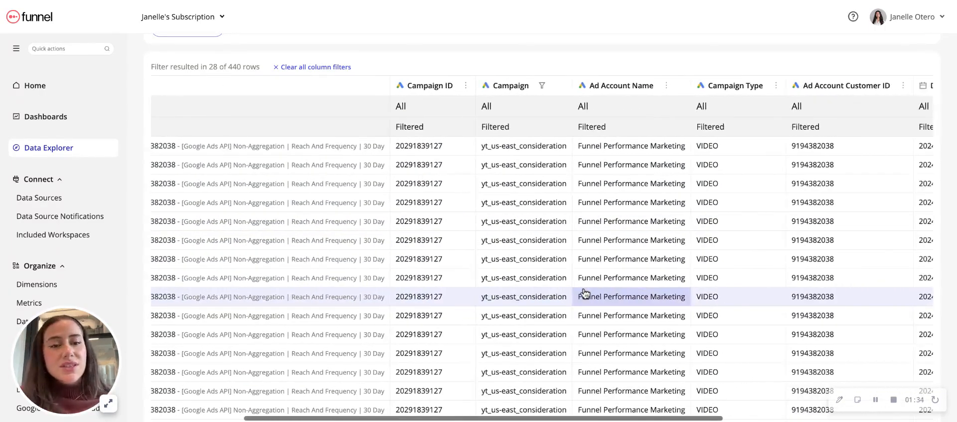
scroll(584, 293, "right", 6)
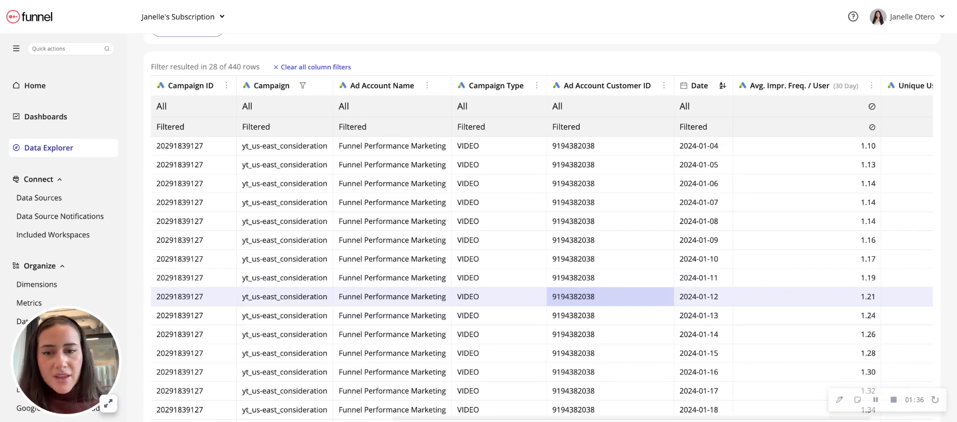
left_click(278, 88)
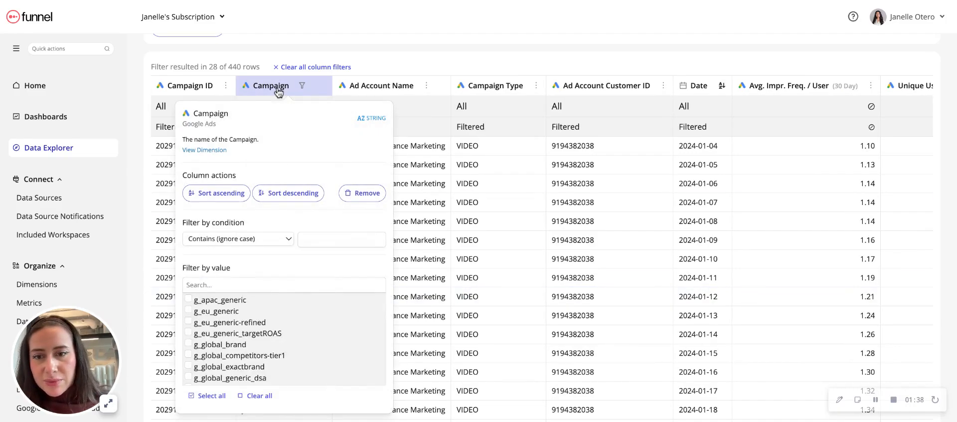
scroll(252, 348, "down", 3)
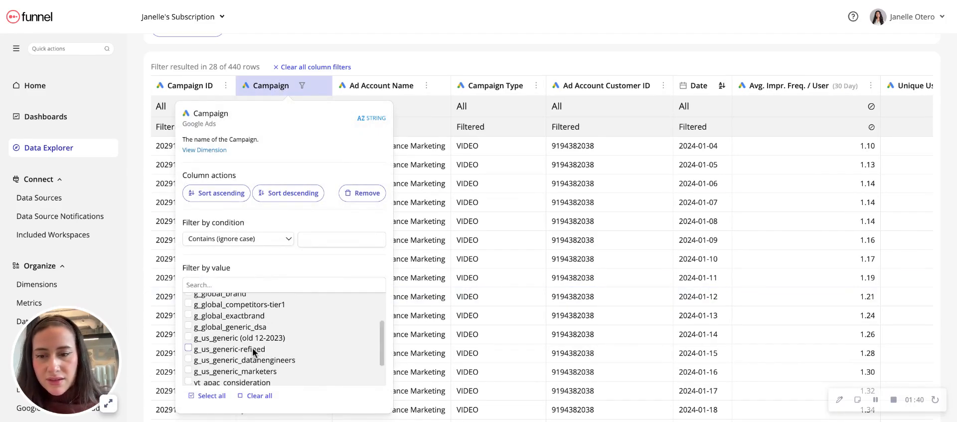
scroll(252, 349, "down", 2)
left_click(189, 367)
left_click(483, 47)
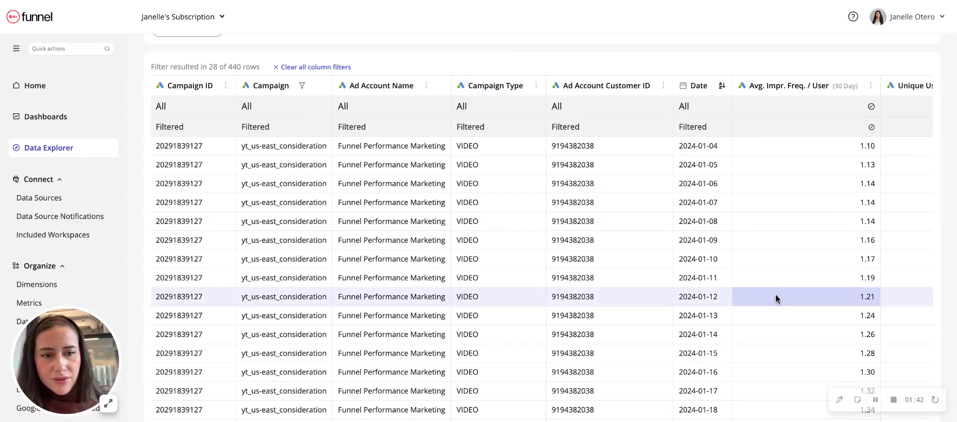
Examine how the 30-day average impression frequency and unique users develop per date through January 2024
scroll(676, 231, "right", 3)
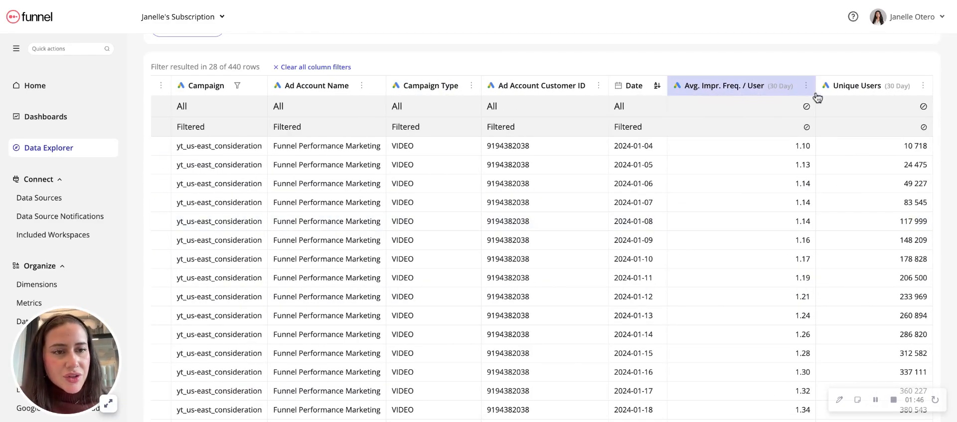
scroll(891, 242, "down", 3)
scroll(891, 242, "left", 1)
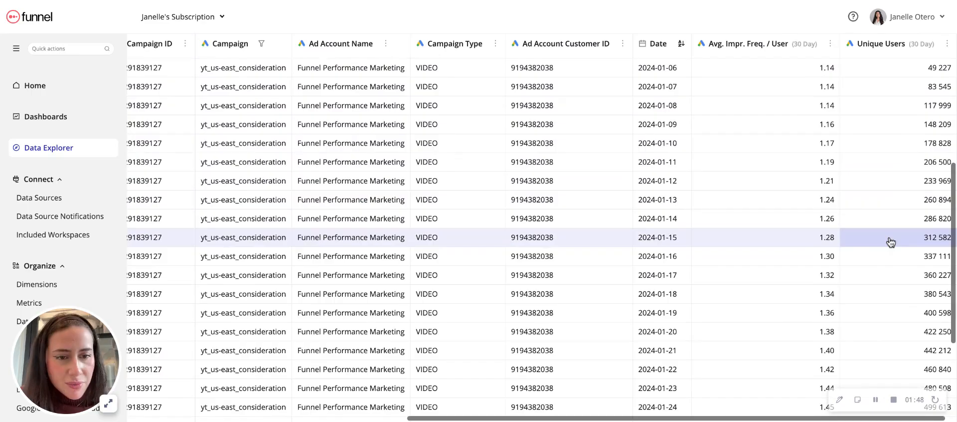
scroll(867, 240, "down", 1)
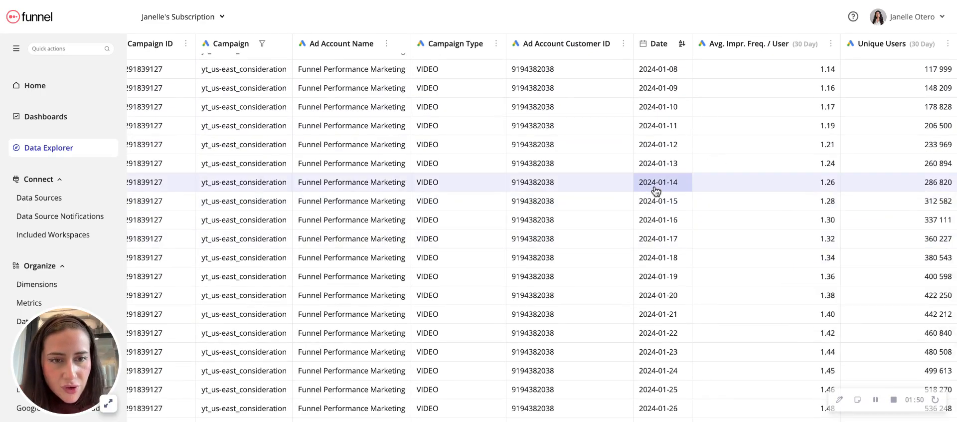
scroll(657, 187, "down", 3)
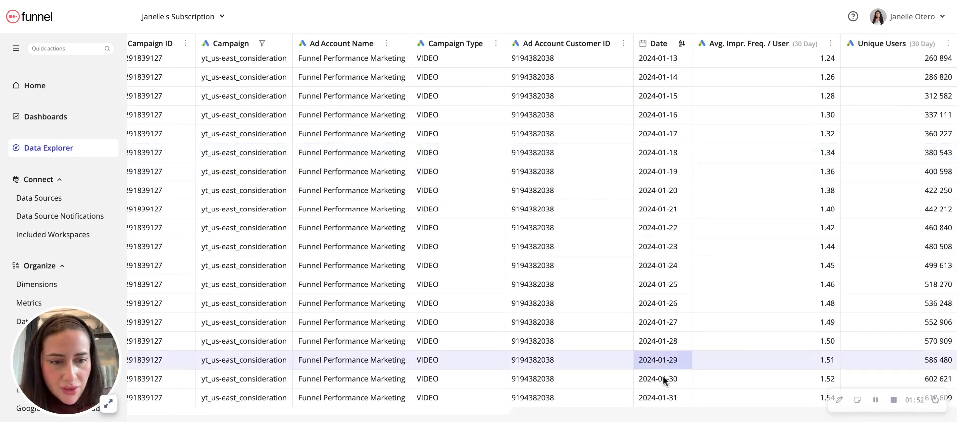
scroll(663, 309, "up", 6)
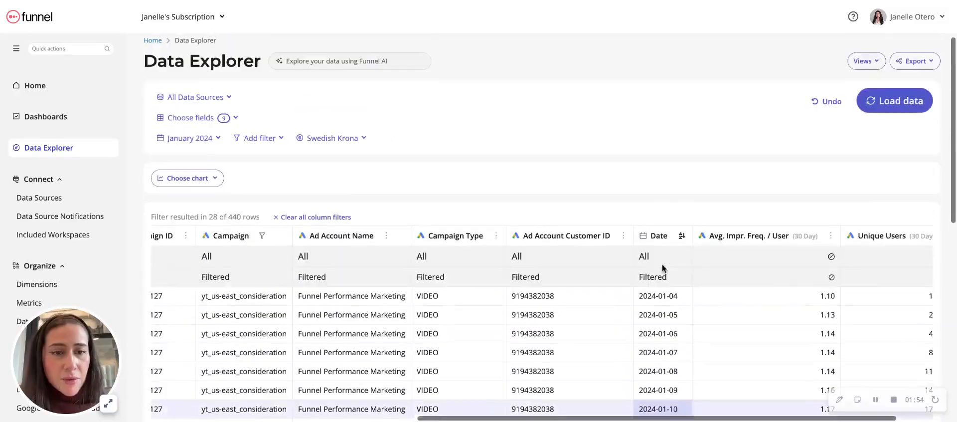
scroll(662, 266, "down", 7)
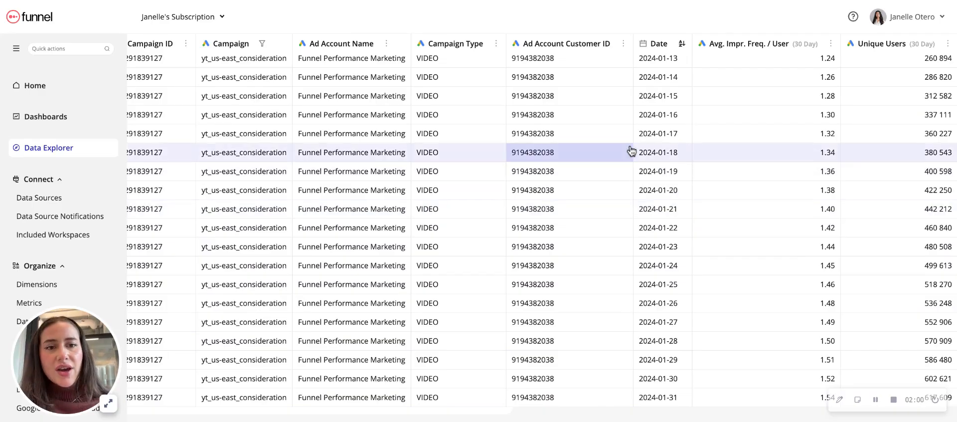
scroll(632, 151, "up", 10)
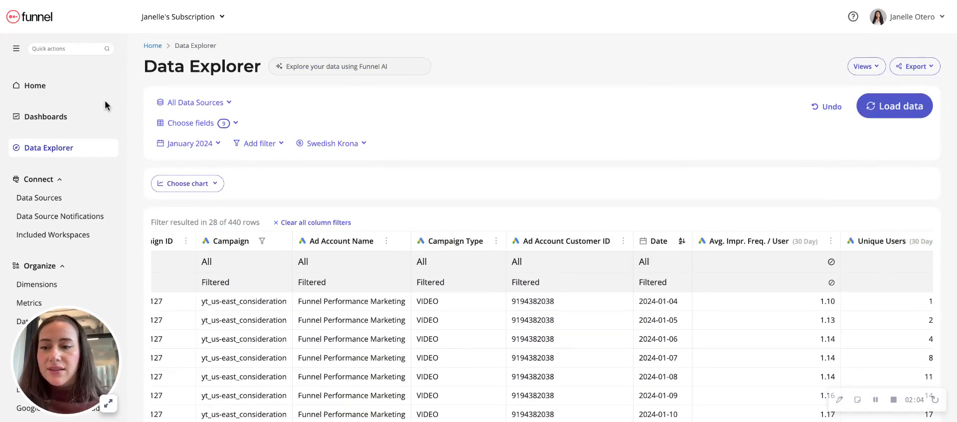
Go to the workspace's metrics and start creating a custom metric from scratch
scroll(17, 250, "down", 3)
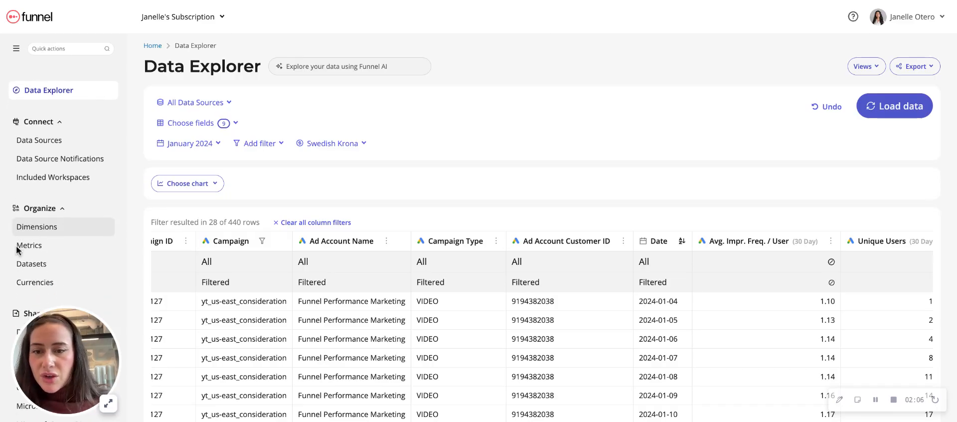
left_click(36, 227)
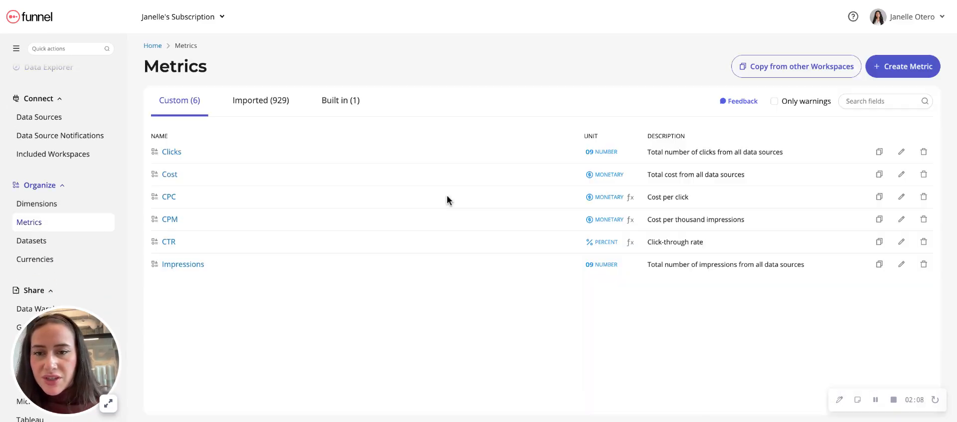
left_click(926, 73)
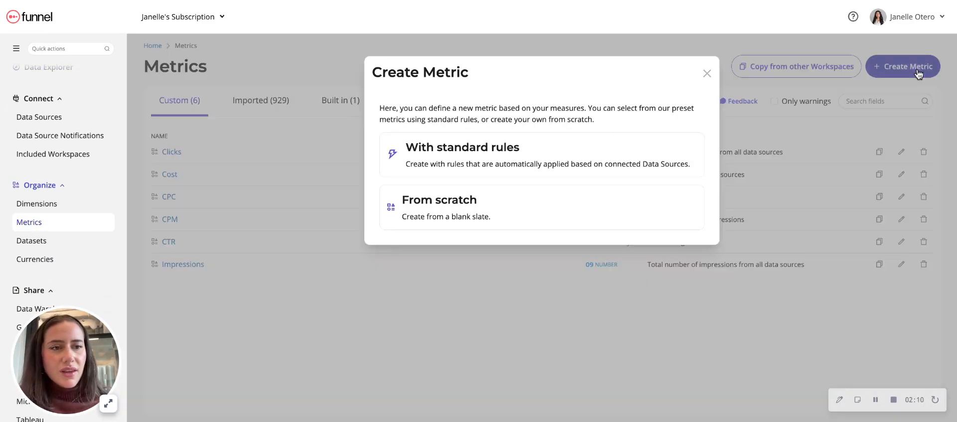
left_click(483, 222)
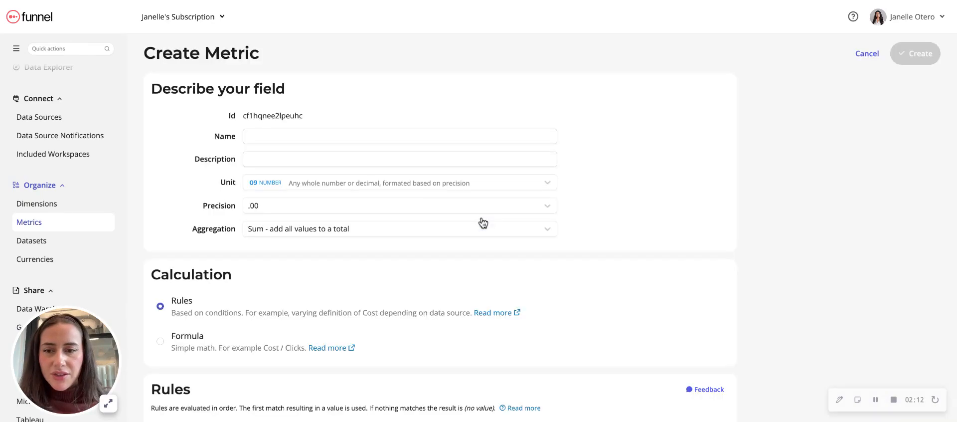
Name the new metric Unique Users (Monthly)
left_click(350, 136)
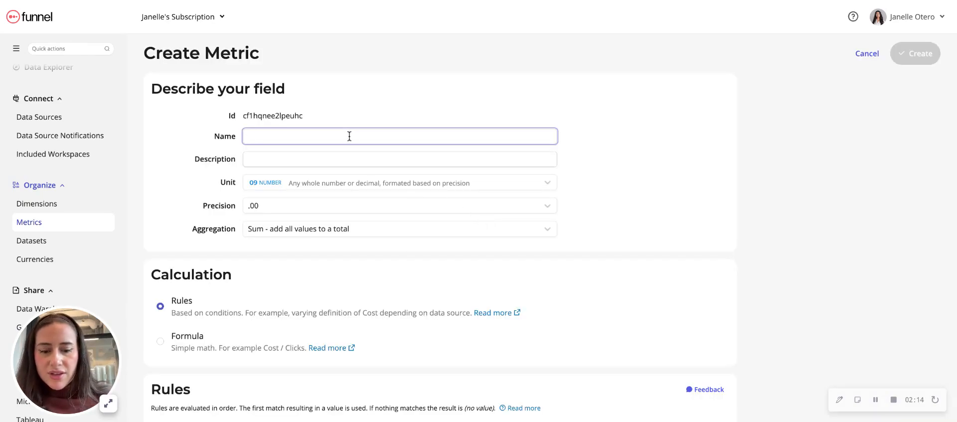
type("Uni")
left_click(365, 145)
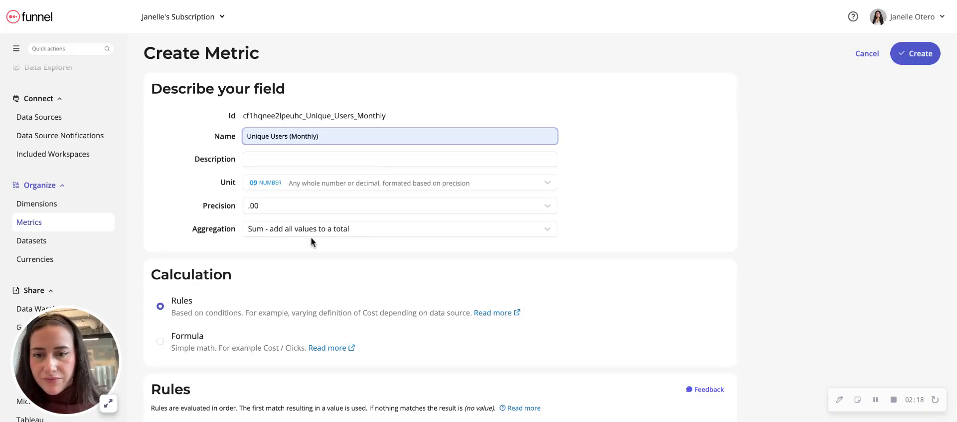
Add a rule with a condition that applies only to Google Ads data
scroll(310, 238, "down", 3)
scroll(310, 237, "down", 2)
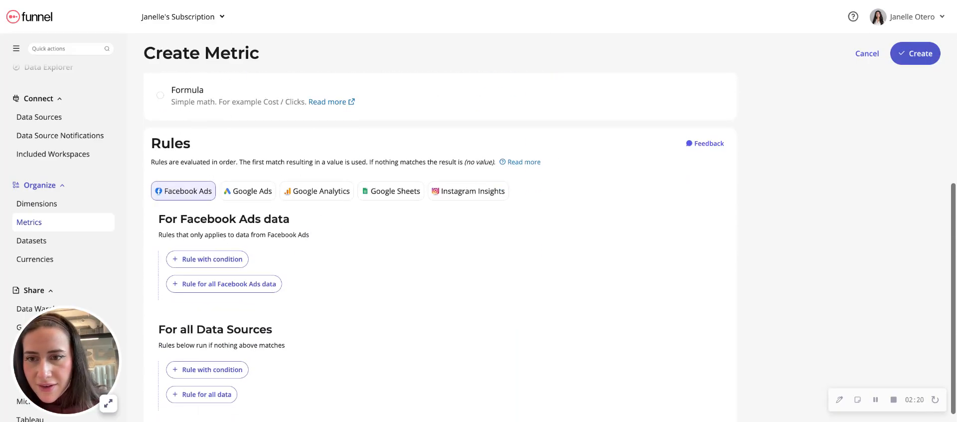
left_click(251, 185)
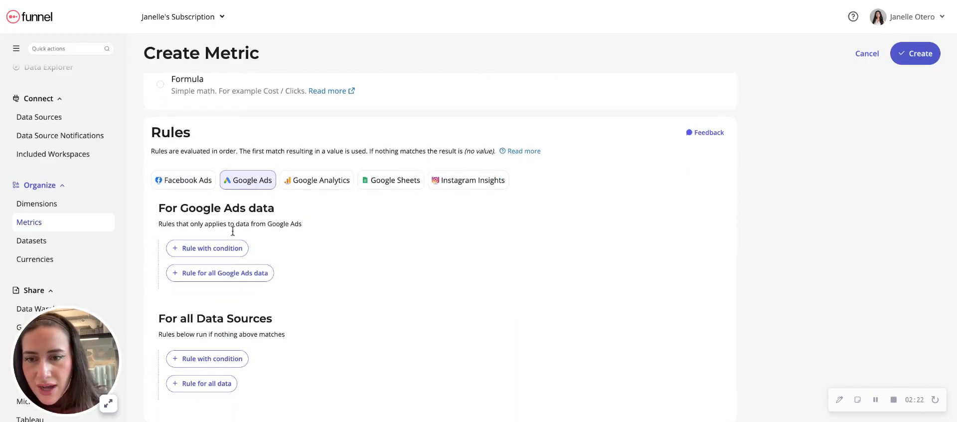
left_click(226, 249)
scroll(269, 269, "down", 1)
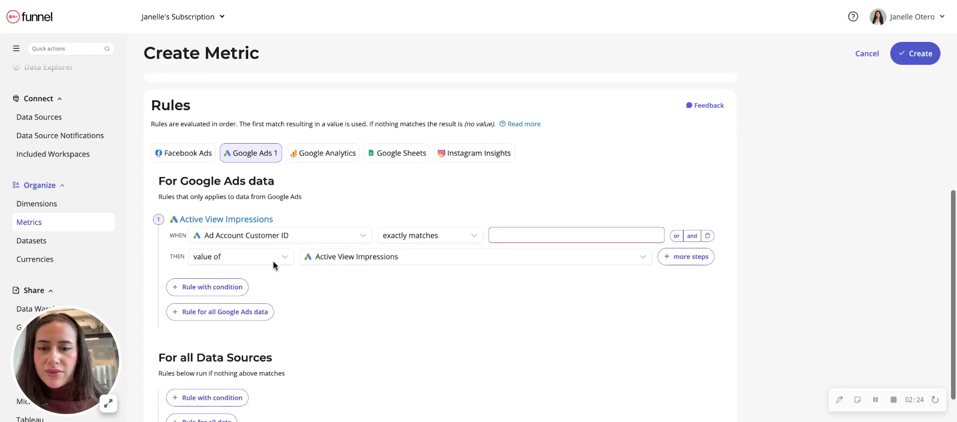
Set the rule's condition to Date matches date last day of month
left_click(302, 235)
type("date")
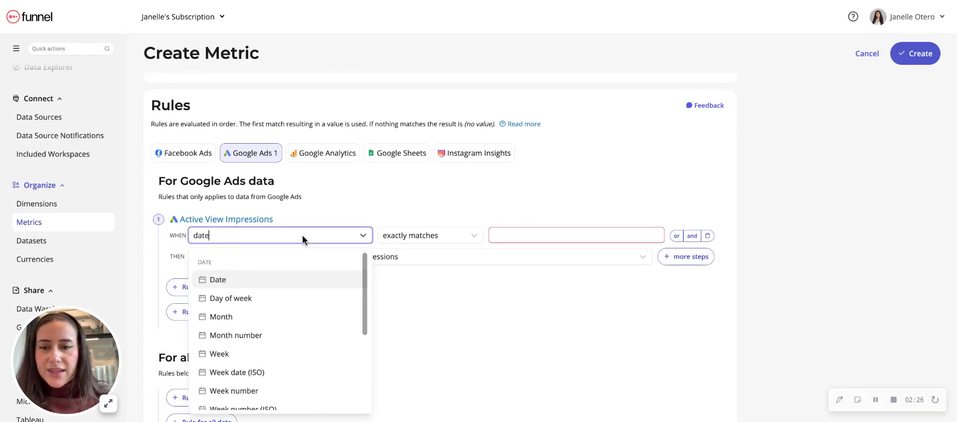
left_click(279, 280)
left_click(472, 239)
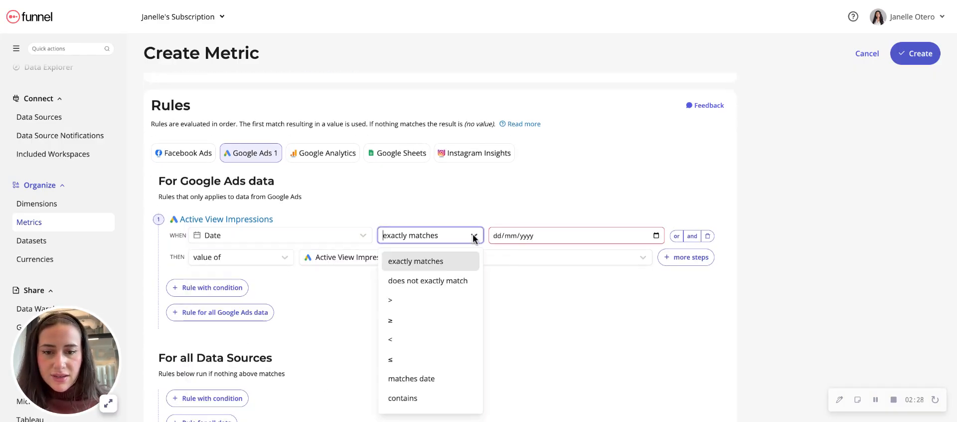
left_click(432, 385)
left_click(528, 236)
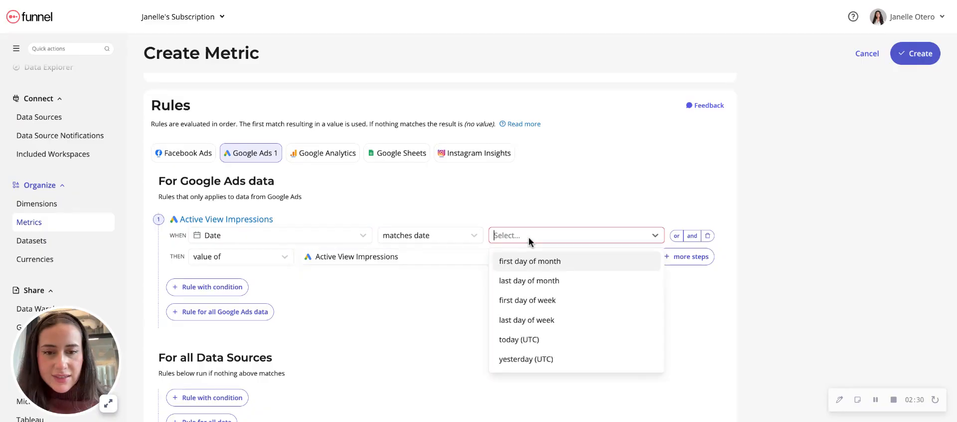
left_click(531, 290)
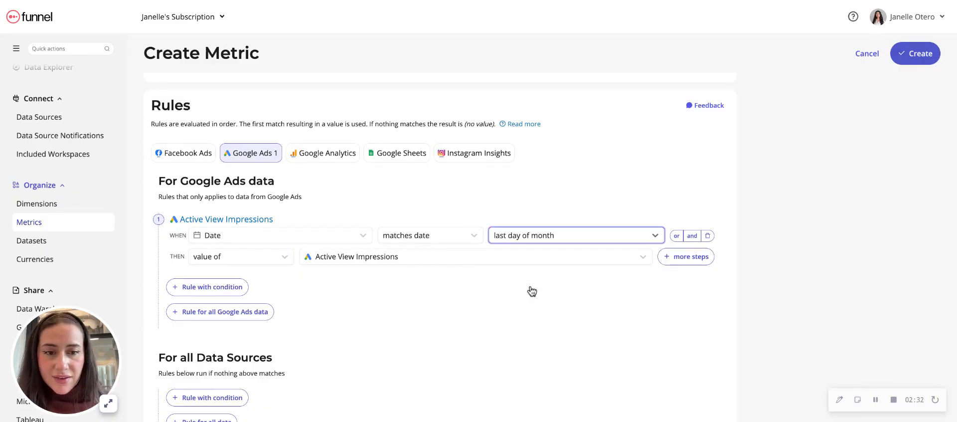
Add an OR alternative to the date condition that matches today (UTC)
left_click(677, 237)
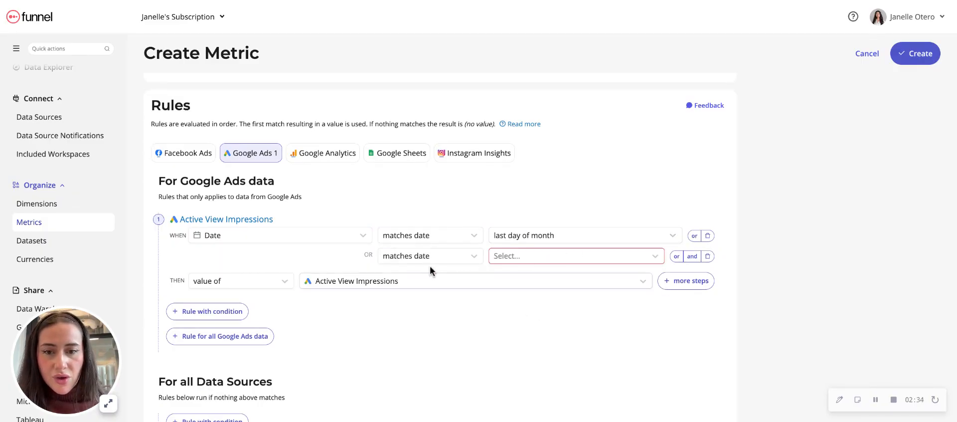
left_click(511, 256)
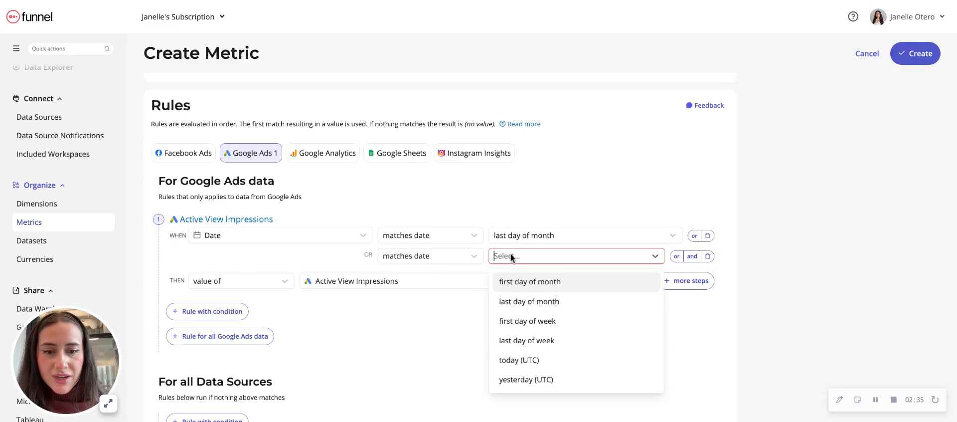
left_click(539, 361)
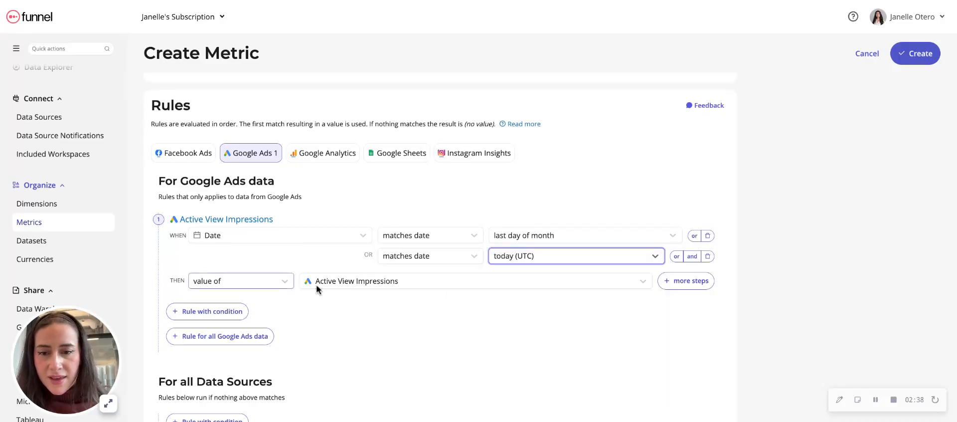
Make the rule return the value of the Google Ads metric Unique Users (30 Day)
left_click(345, 282)
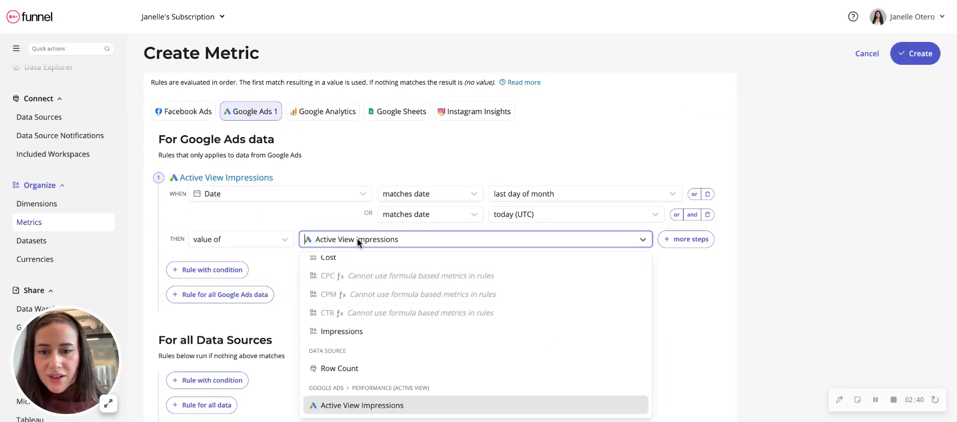
type("unique")
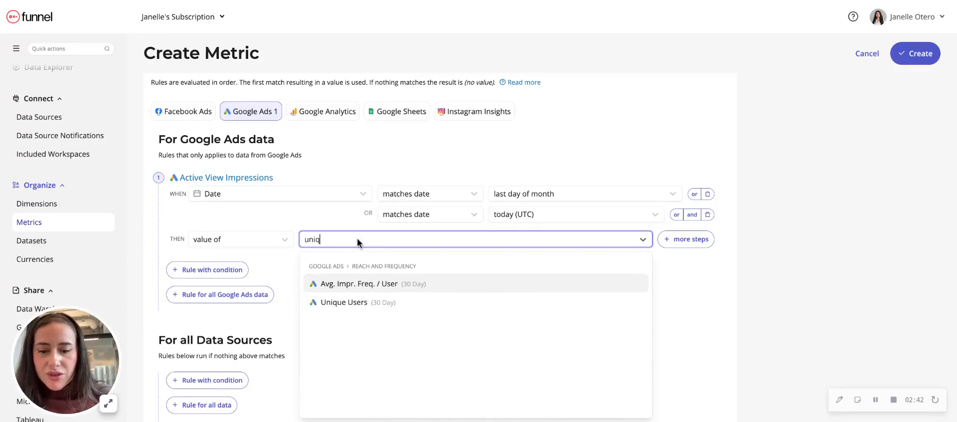
left_click(378, 301)
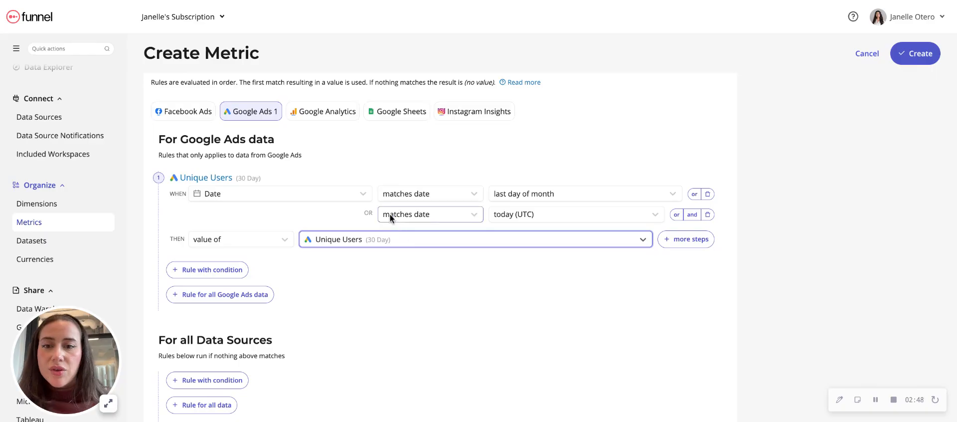
Review the metric's name and rule, and check which Google Ads reach and frequency metrics the rule can return
scroll(390, 213, "up", 6)
scroll(390, 213, "down", 6)
left_click(386, 228)
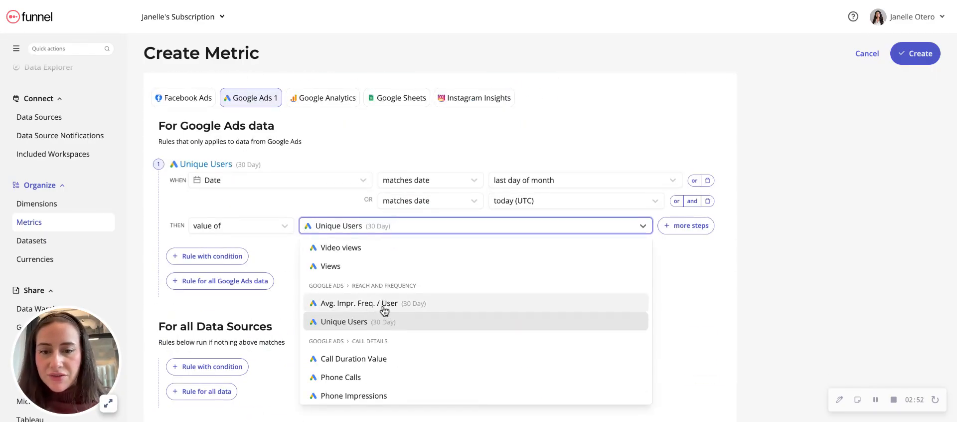
left_click(812, 245)
scroll(483, 158, "up", 8)
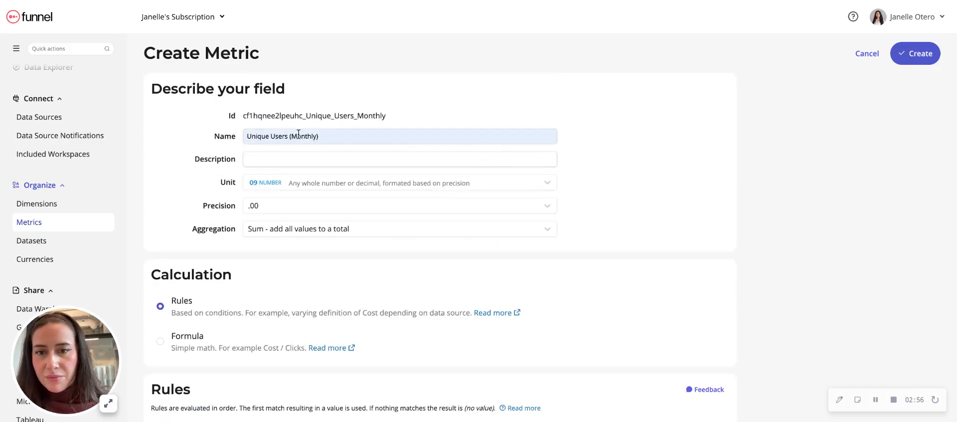
scroll(438, 223, "down", 7)
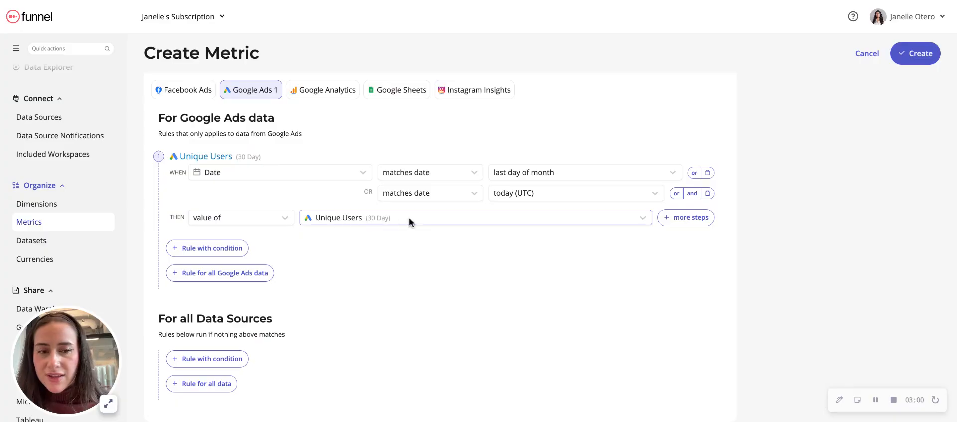
left_click(342, 216)
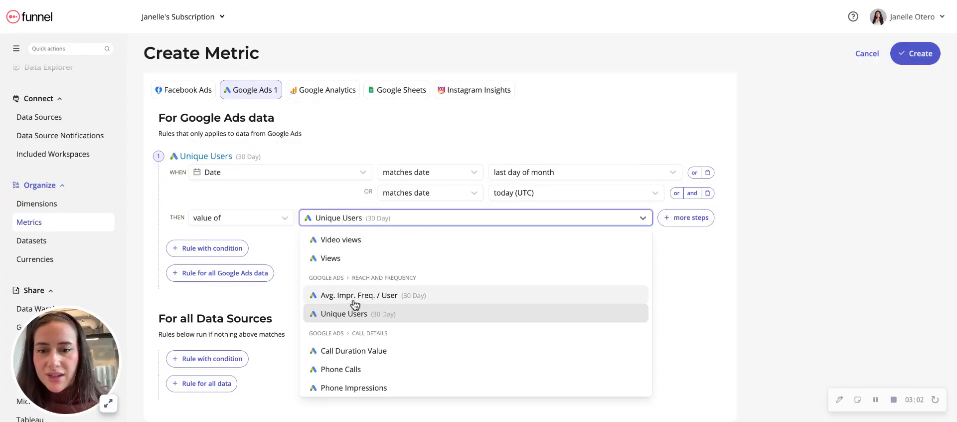
left_click(804, 273)
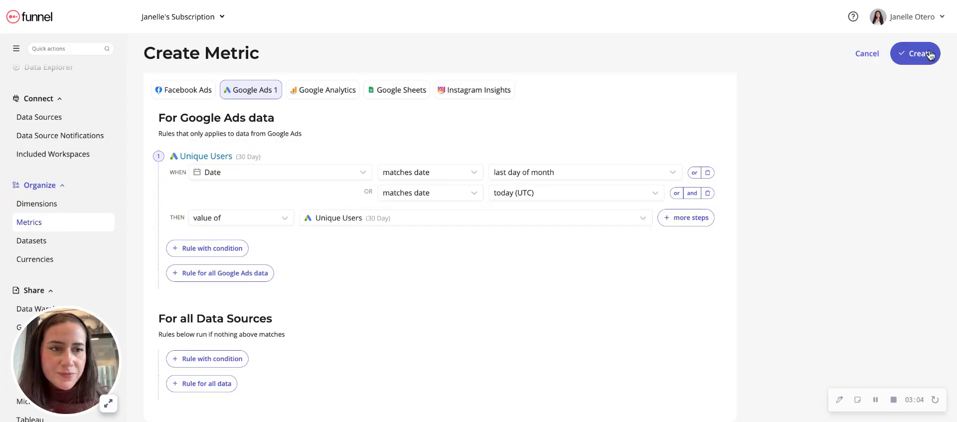
Create the Unique Users (Monthly) metric and return to the Data Explorer
left_click(922, 56)
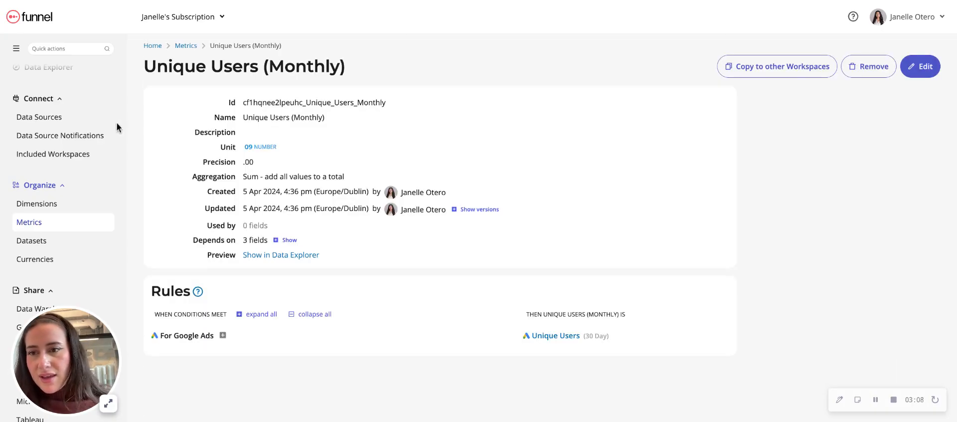
scroll(62, 164, "up", 3)
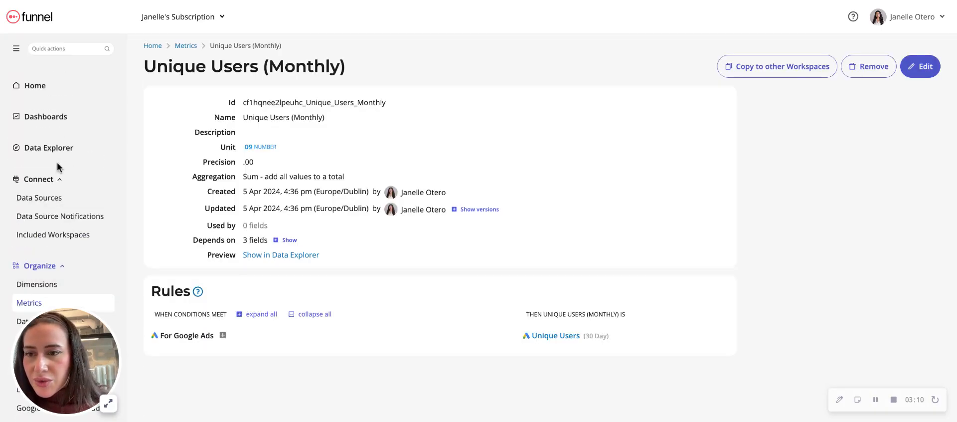
left_click(51, 147)
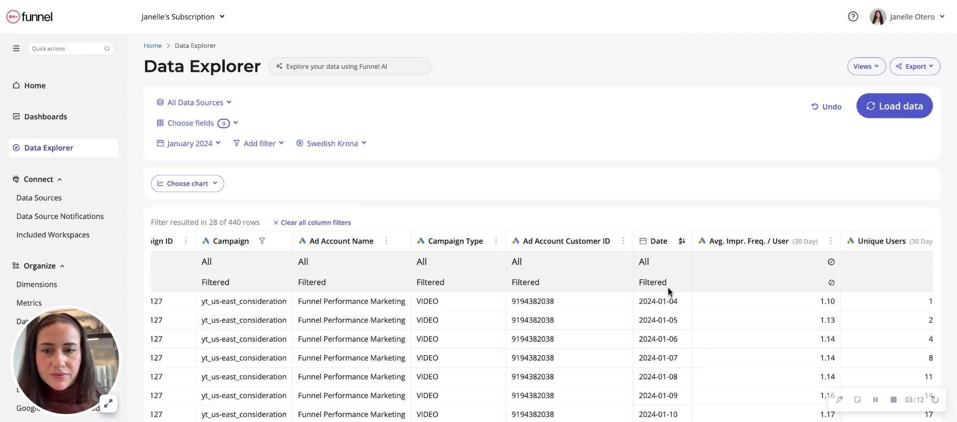
left_click(213, 122)
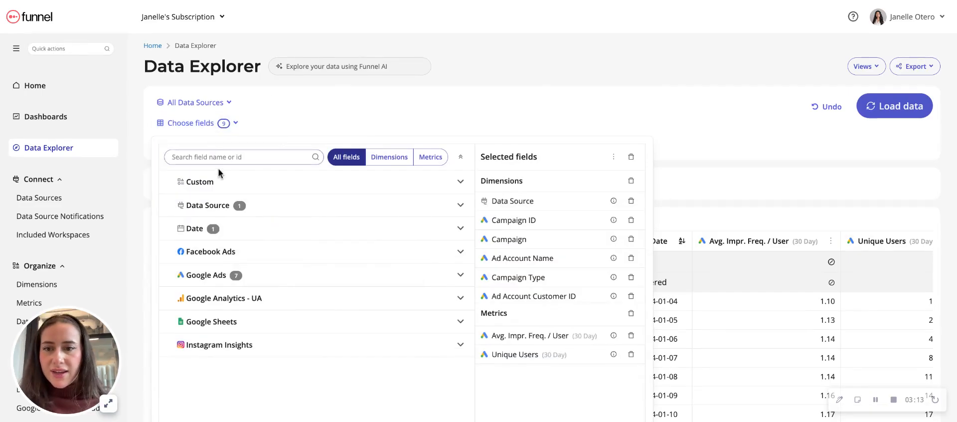
left_click(219, 185)
scroll(239, 293, "down", 4)
scroll(207, 199, "up", 1)
left_click(208, 157)
type("unique")
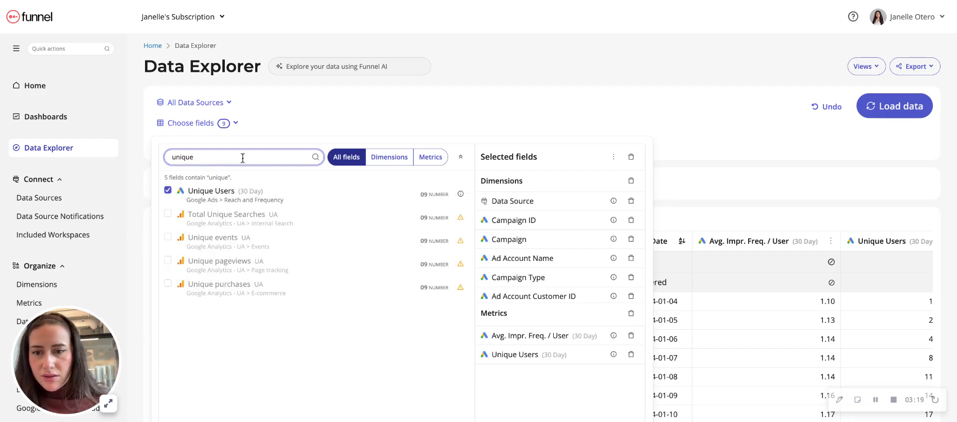
left_click(291, 126)
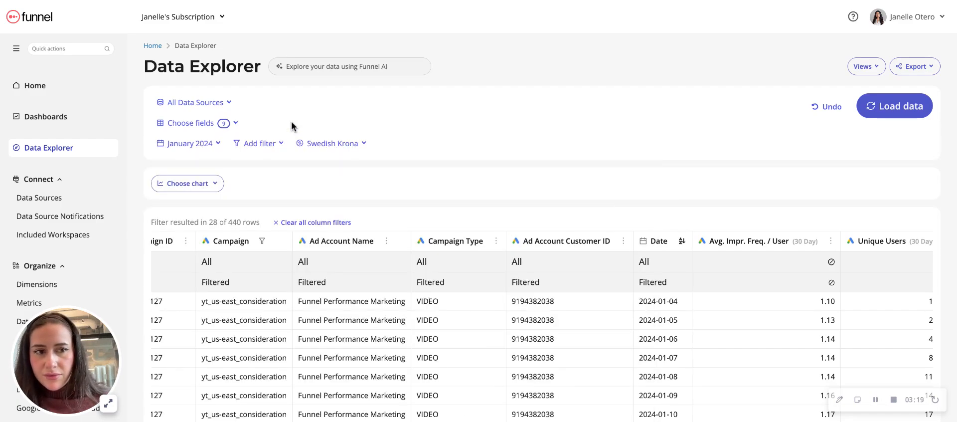
Reload the page, add Unique Users (Monthly) to the selected fields and load the data
key("super+r")
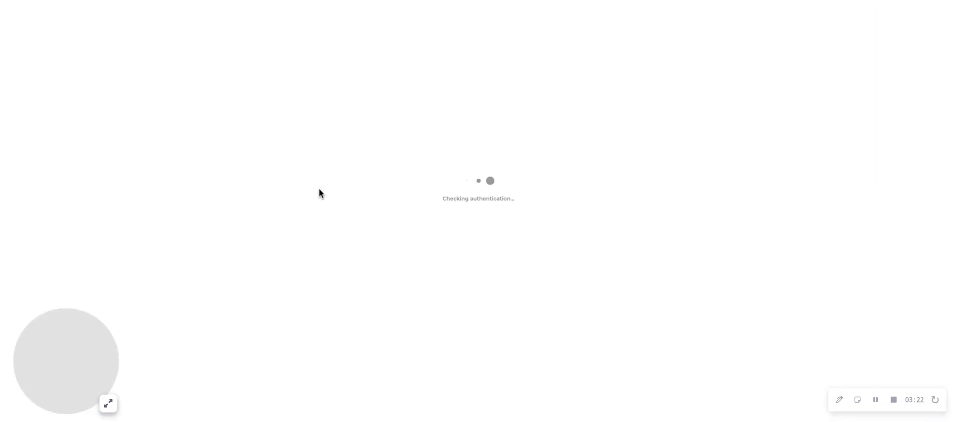
left_click(220, 123)
left_click(216, 158)
type("un")
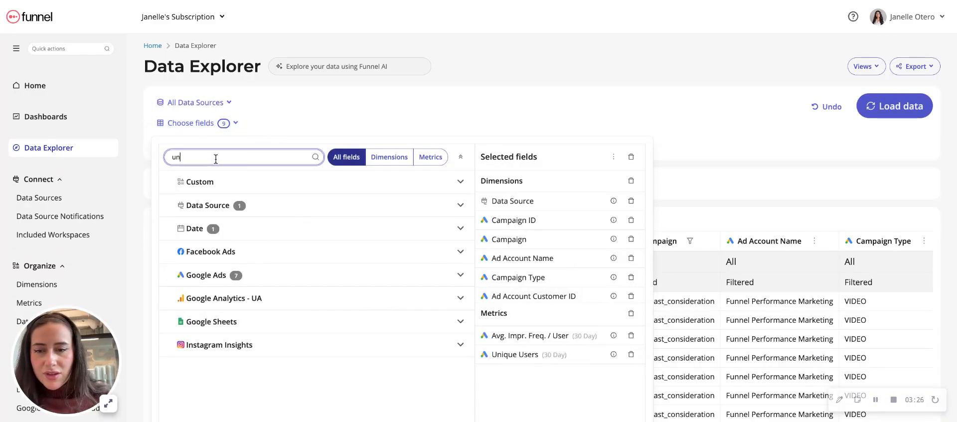
type("ique")
left_click(231, 193)
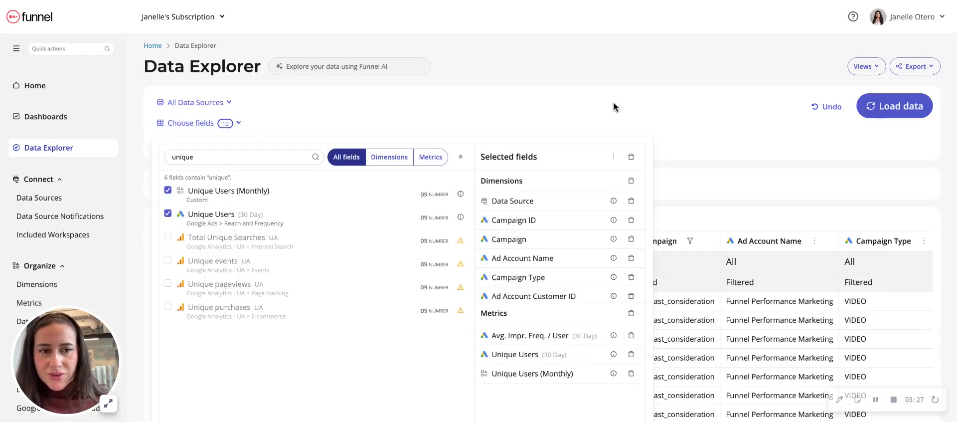
left_click(735, 113)
left_click(895, 106)
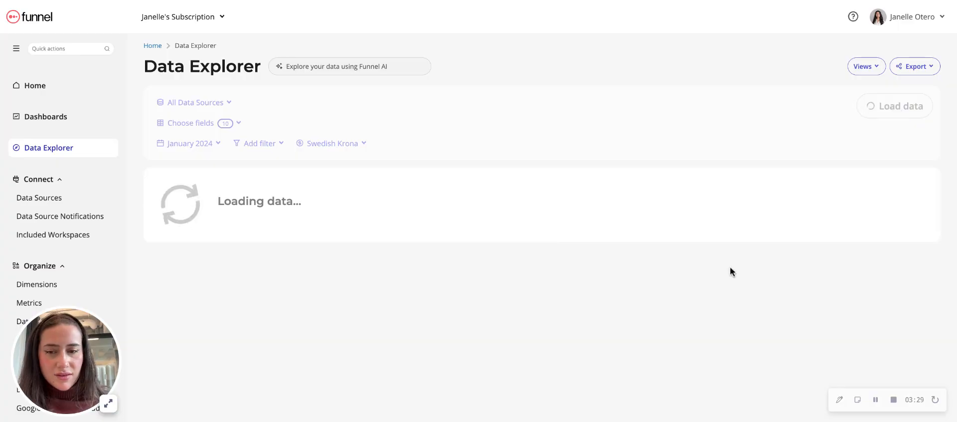
Compare the Unique Users (Monthly) column with the 30-day Unique Users values per date through the end of January 2024
scroll(818, 286, "right", 10)
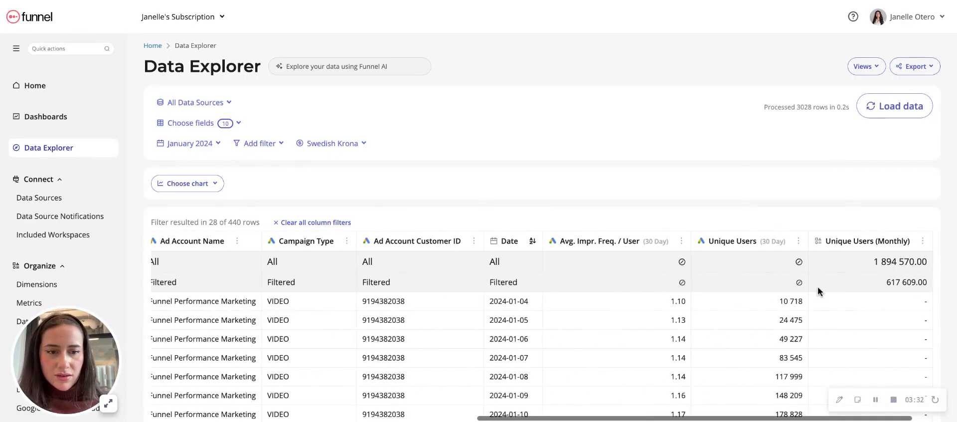
scroll(818, 287, "down", 5)
scroll(817, 244, "down", 3)
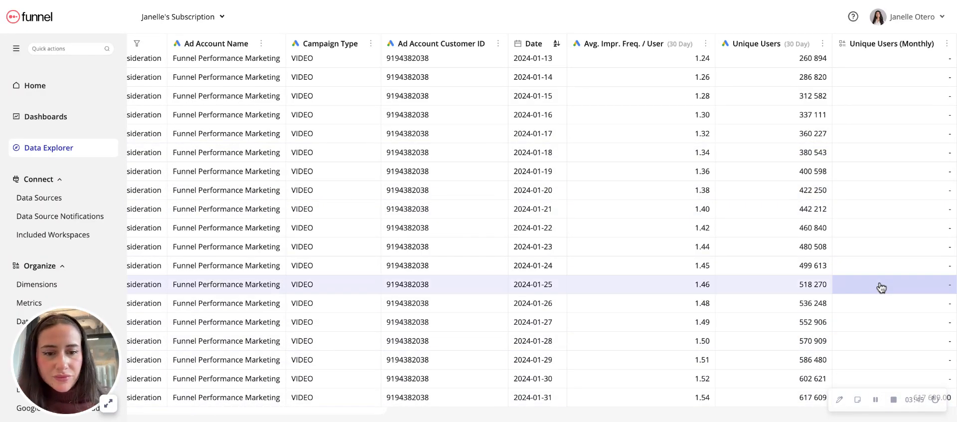
scroll(638, 303, "up", 6)
scroll(638, 303, "up", 3)
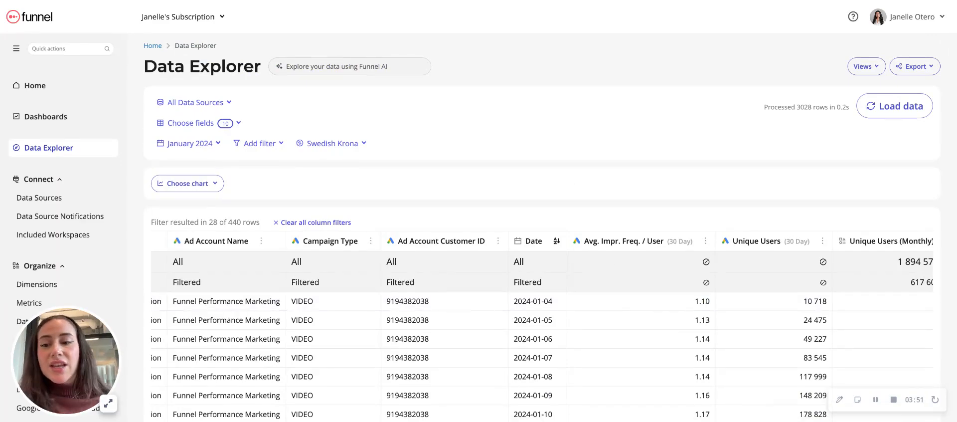
scroll(707, 249, "right", 1)
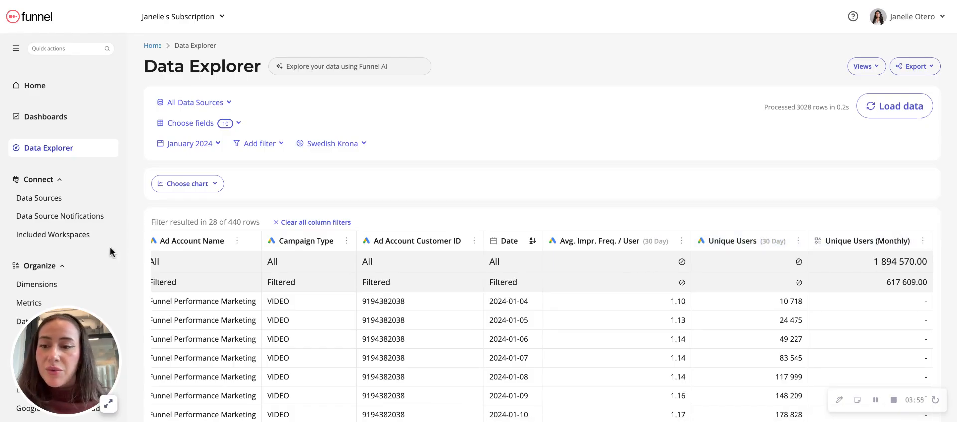
Open the custom metric Unique Users (Monthly) from the workspace's metrics for editing
left_click(31, 303)
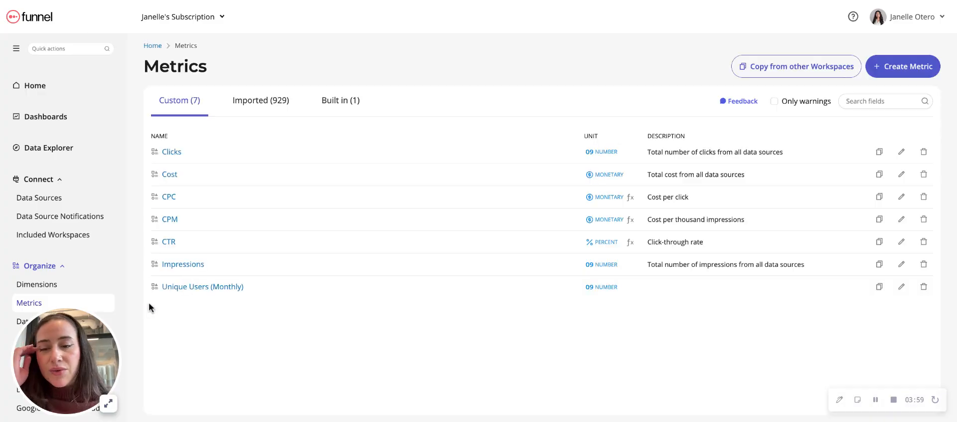
left_click(185, 288)
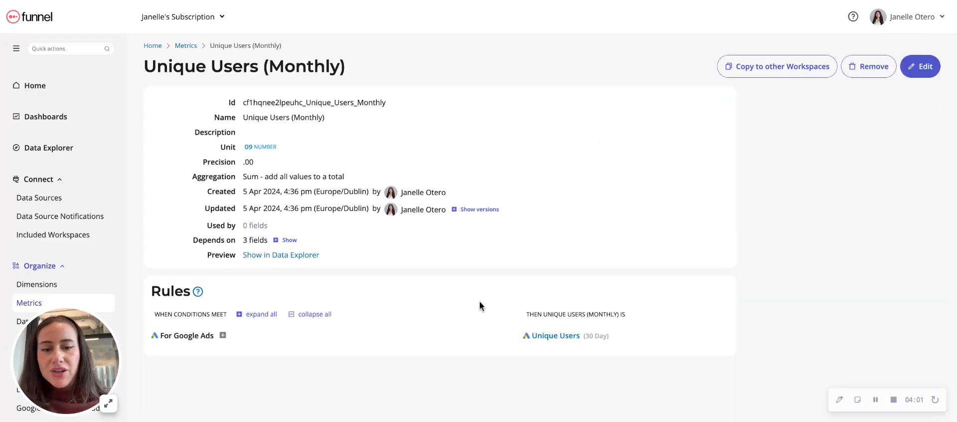
left_click(923, 66)
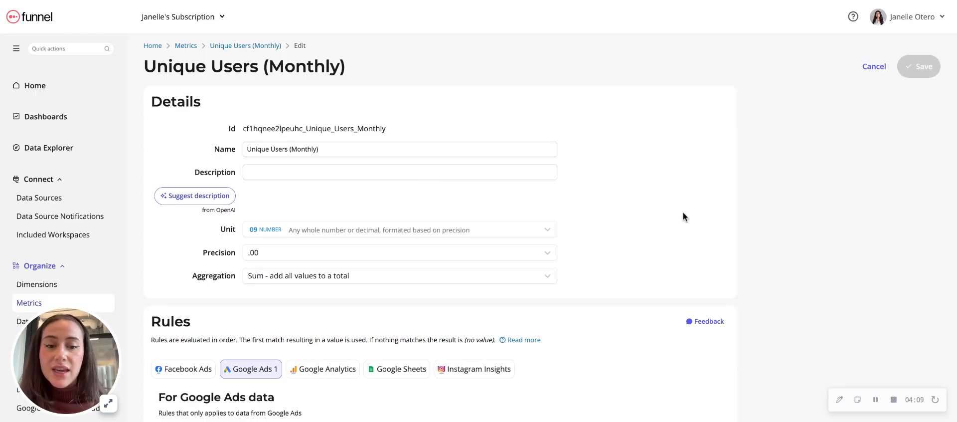
Review the date-matching options in the Google Ads rule of Unique Users (Monthly) and leave the metric editor without saving
scroll(683, 211, "down", 5)
left_click(604, 190)
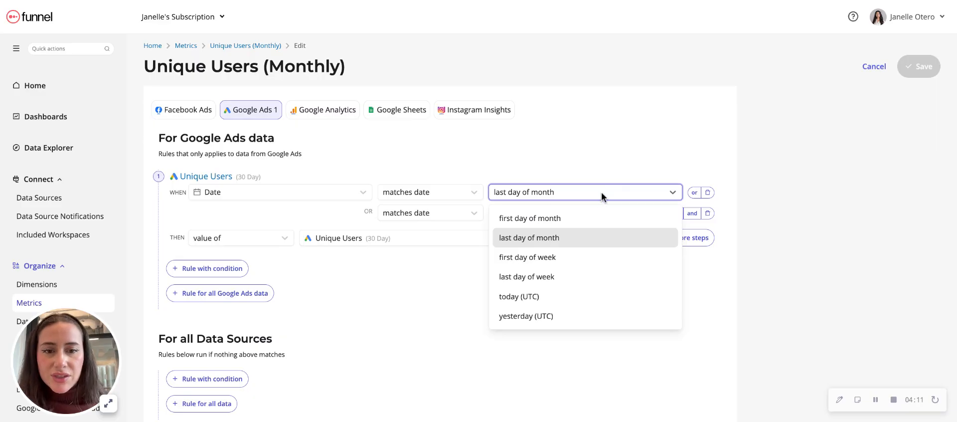
left_click(605, 147)
scroll(890, 120, "up", 5)
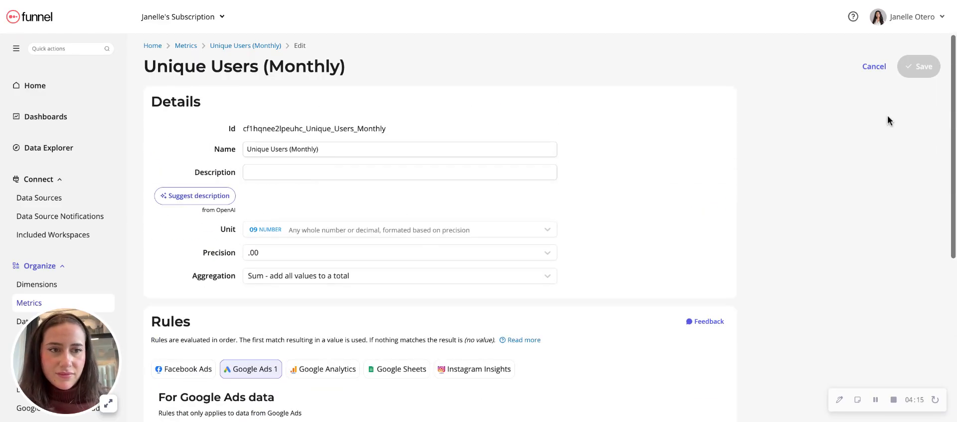
left_click(870, 67)
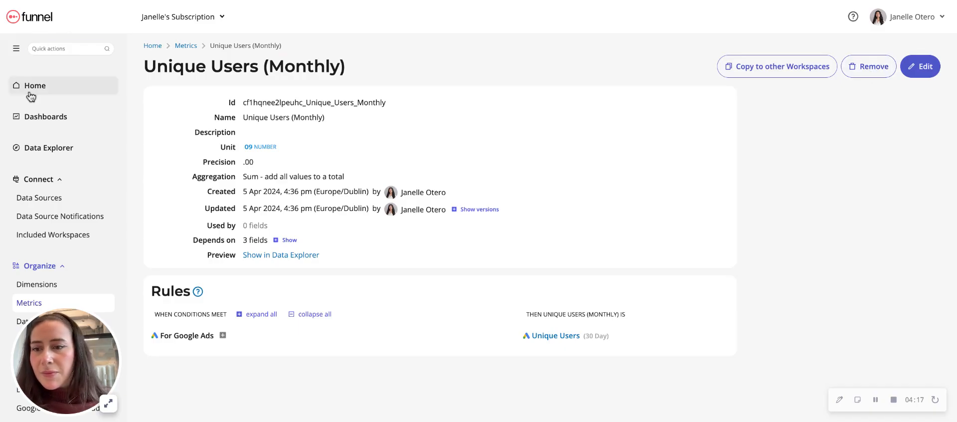
Start connecting a new Facebook Ads data source and continue with the selected ad account to the data source configuration
left_click(58, 198)
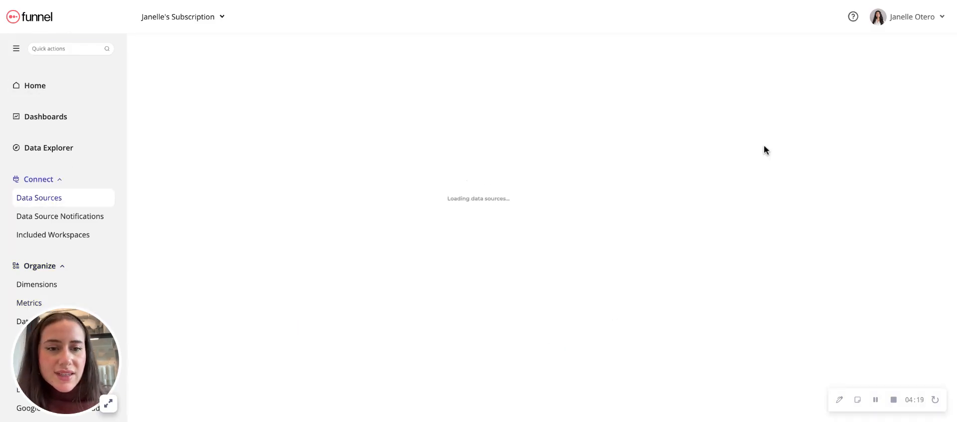
left_click(896, 70)
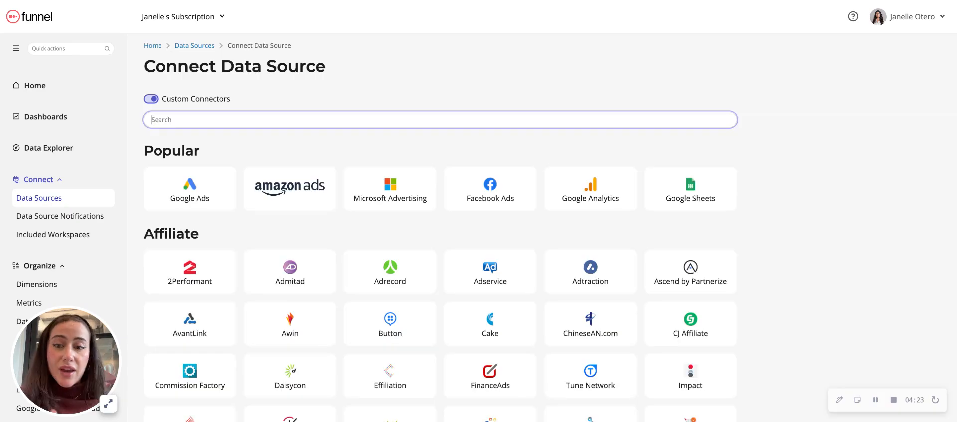
left_click(502, 182)
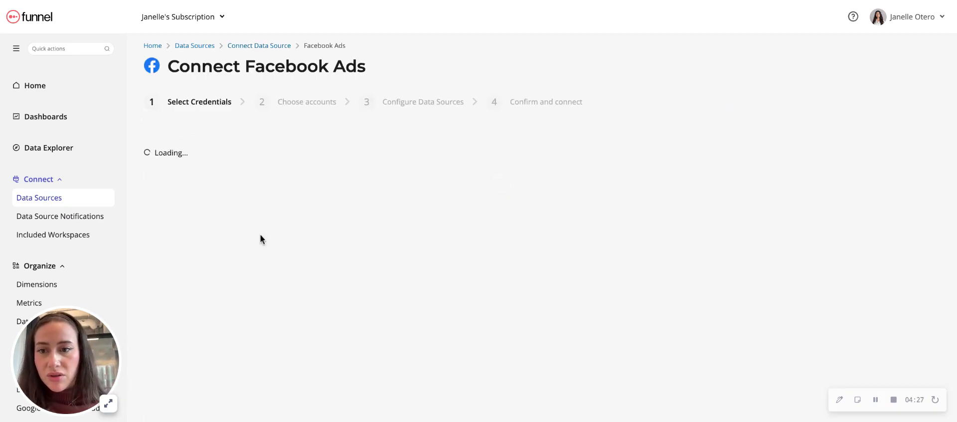
left_click(288, 395)
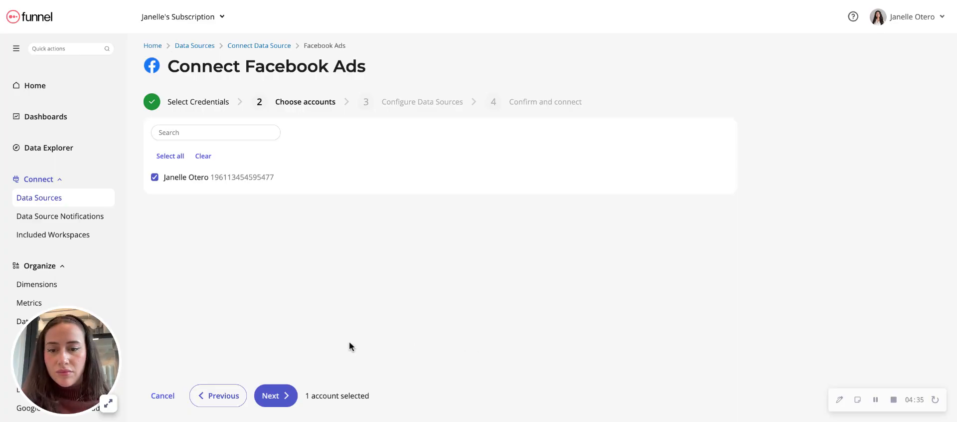
left_click(272, 397)
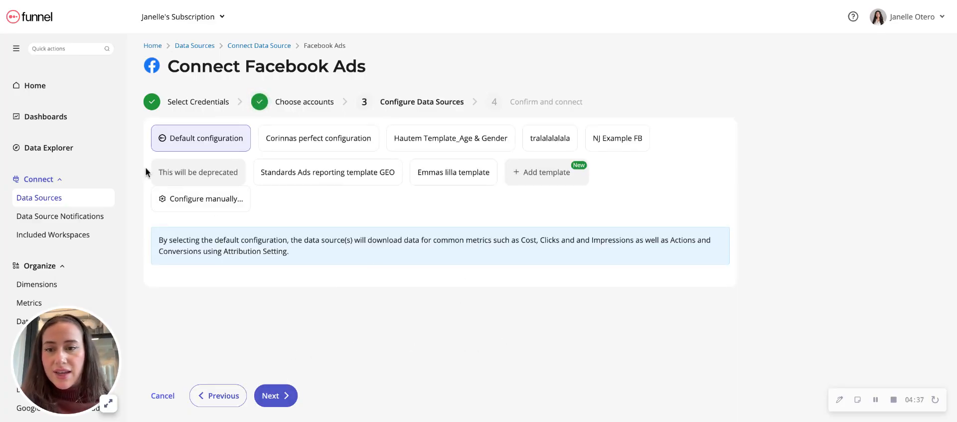
Choose manual configuration for the Facebook Ads data source and set its report type to Reach and frequency
left_click(200, 201)
scroll(366, 231, "down", 3)
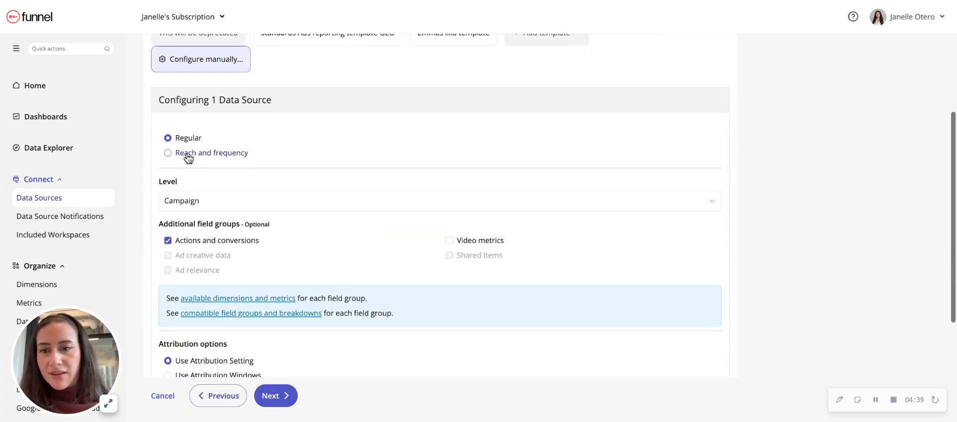
left_click(170, 153)
scroll(343, 202, "down", 2)
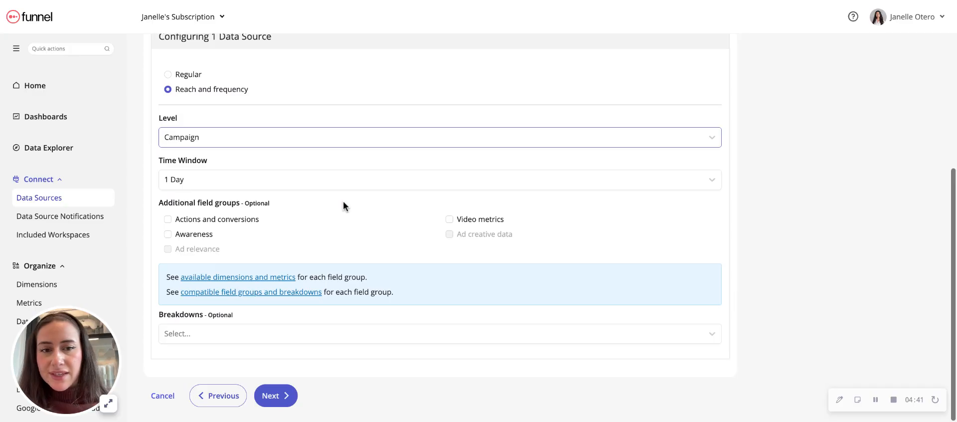
Review the Time Window options for Facebook Ads reach and frequency, including Calendar Month (Monthly), and cancel the connection setup
left_click(319, 182)
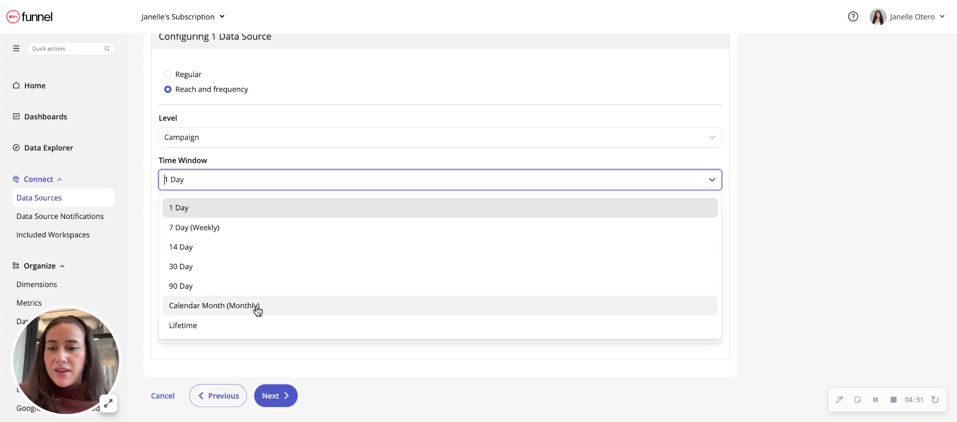
left_click(853, 206)
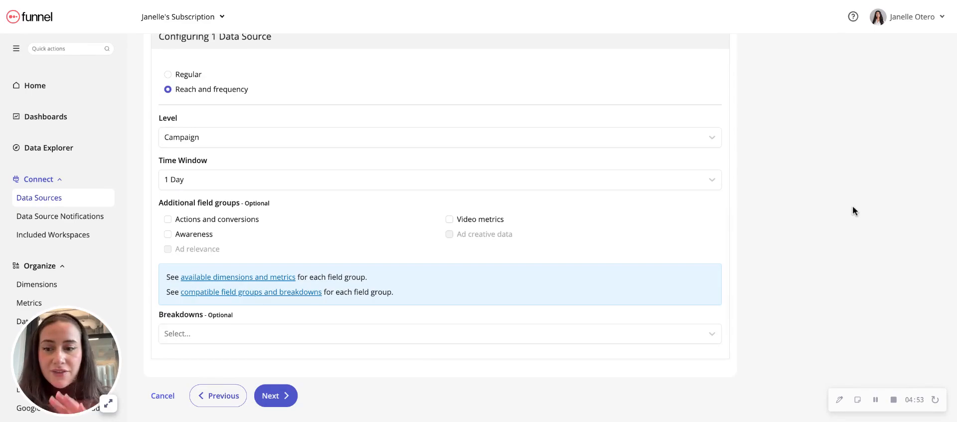
scroll(700, 136, "up", 4)
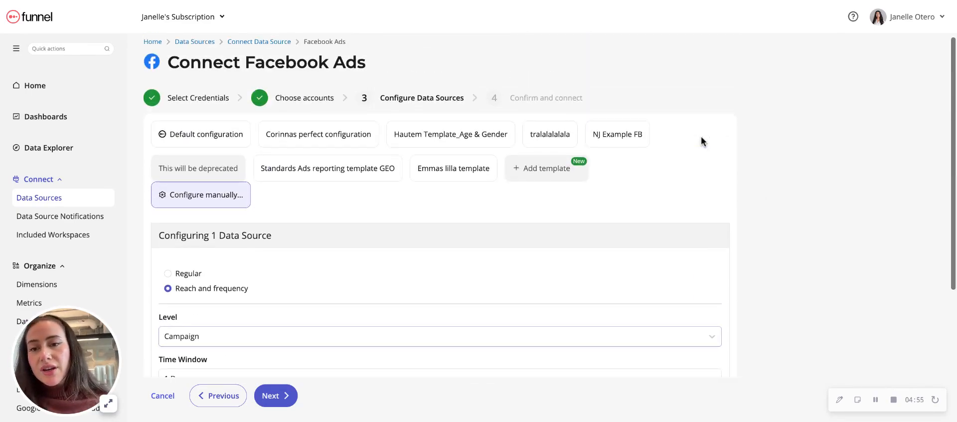
scroll(701, 136, "down", 4)
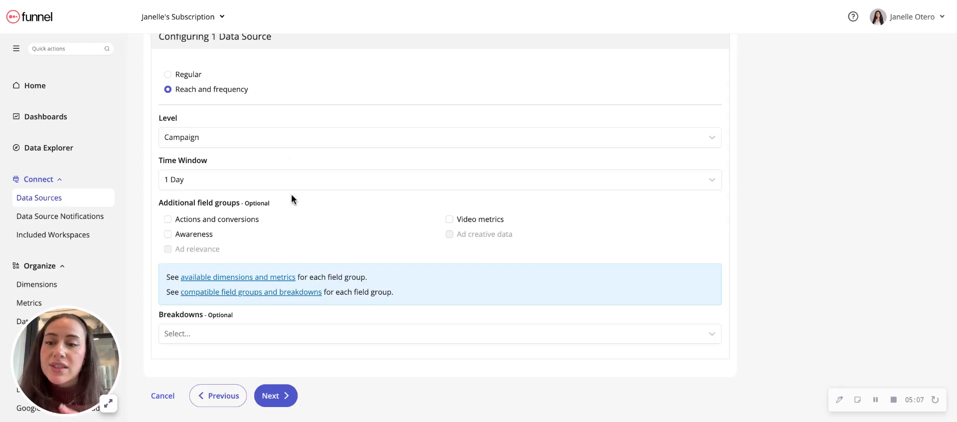
left_click(172, 402)
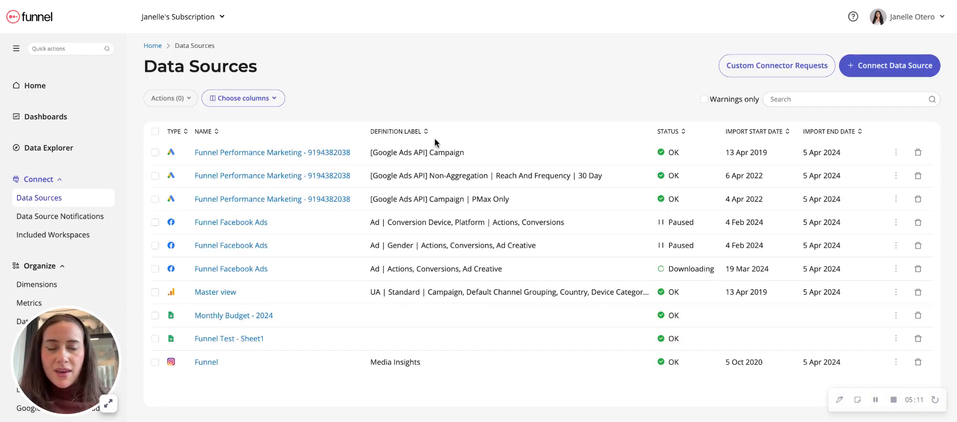